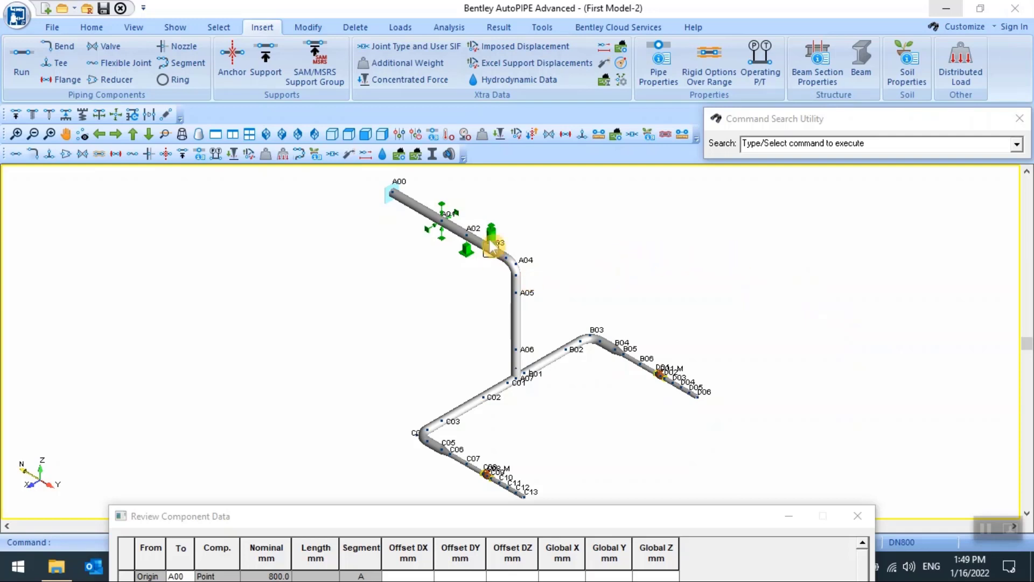
- Open Beam Section Properties for section 1 and switch it to Non Standard
middle_click_drag(492, 237, 445, 382)
scroll(476, 328, "up", 1)
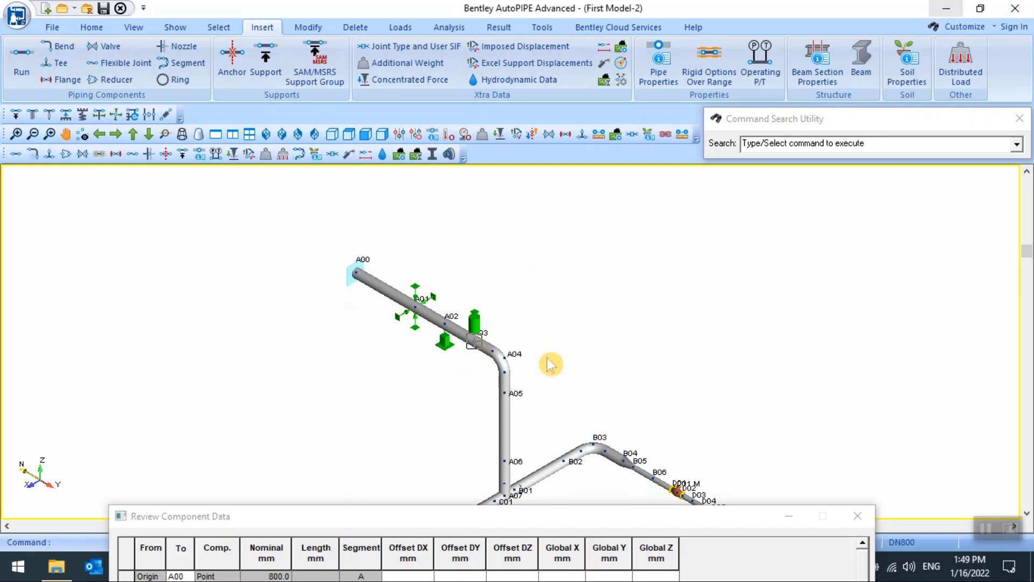
middle_click_drag(517, 298, 555, 240)
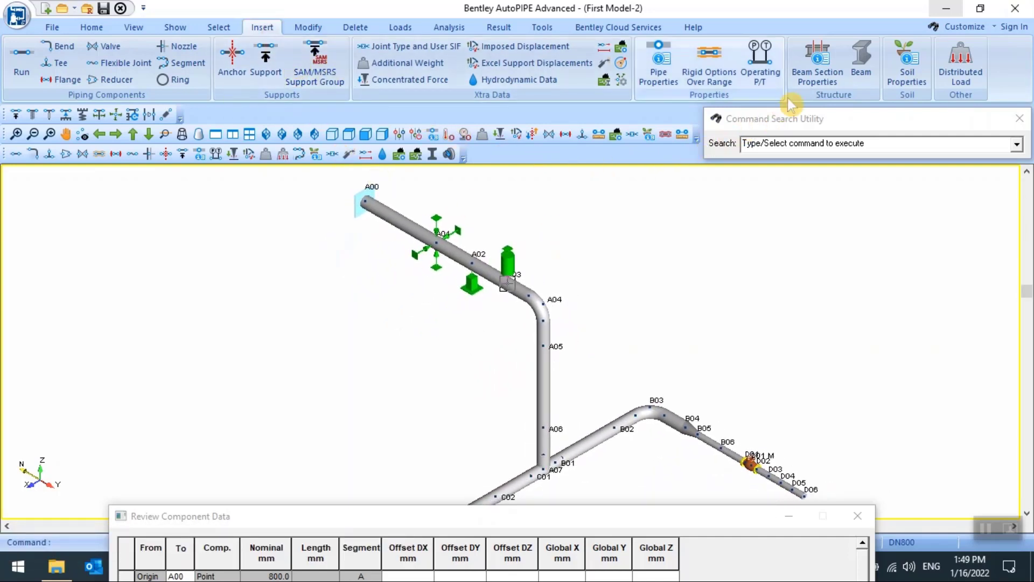
left_click(823, 80)
left_click_drag(571, 117, 783, 138)
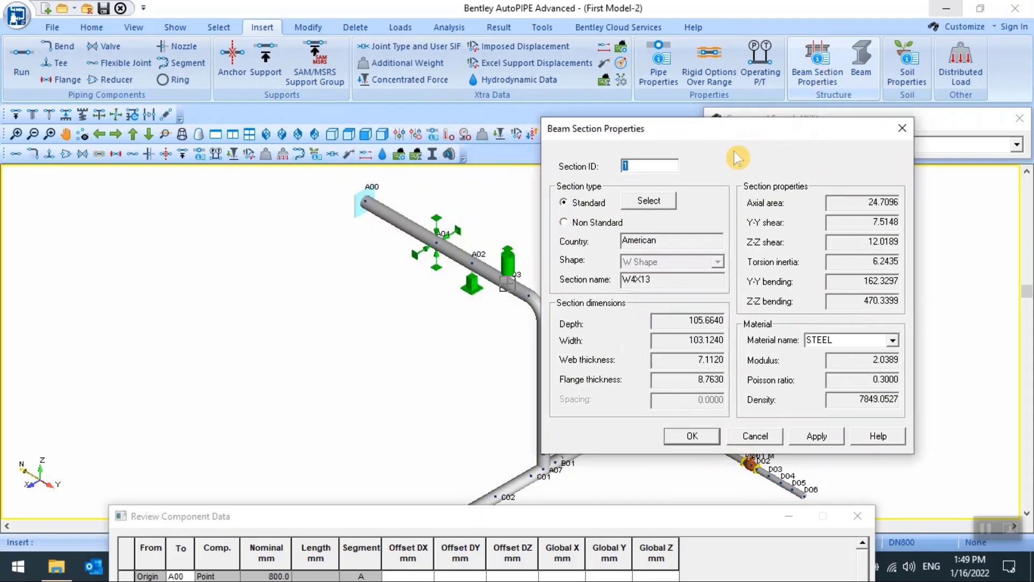
left_click(565, 222)
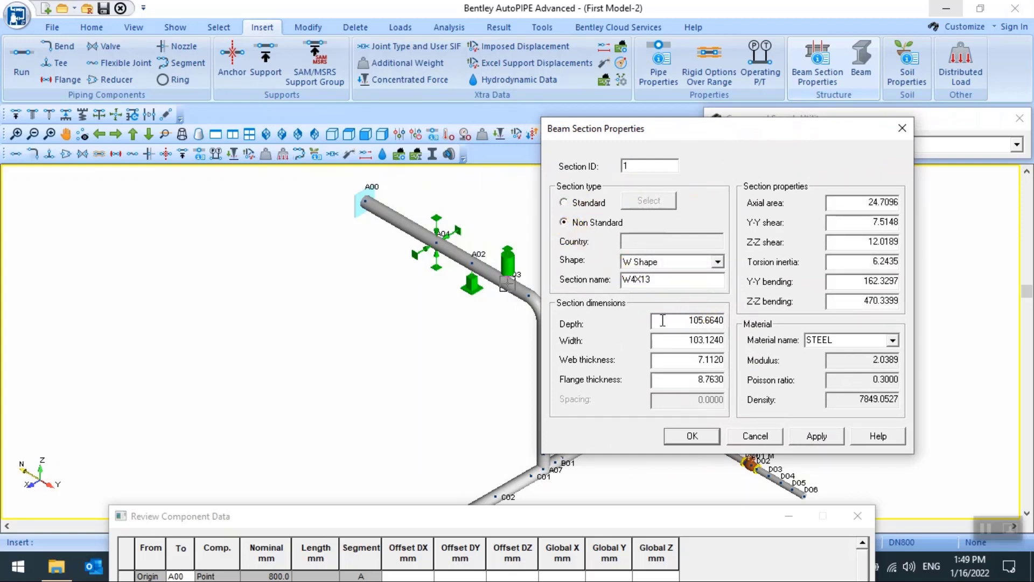
- Keep W Shape, revert section 1 to Standard, accept the warning, and open the profile database
left_click(718, 262)
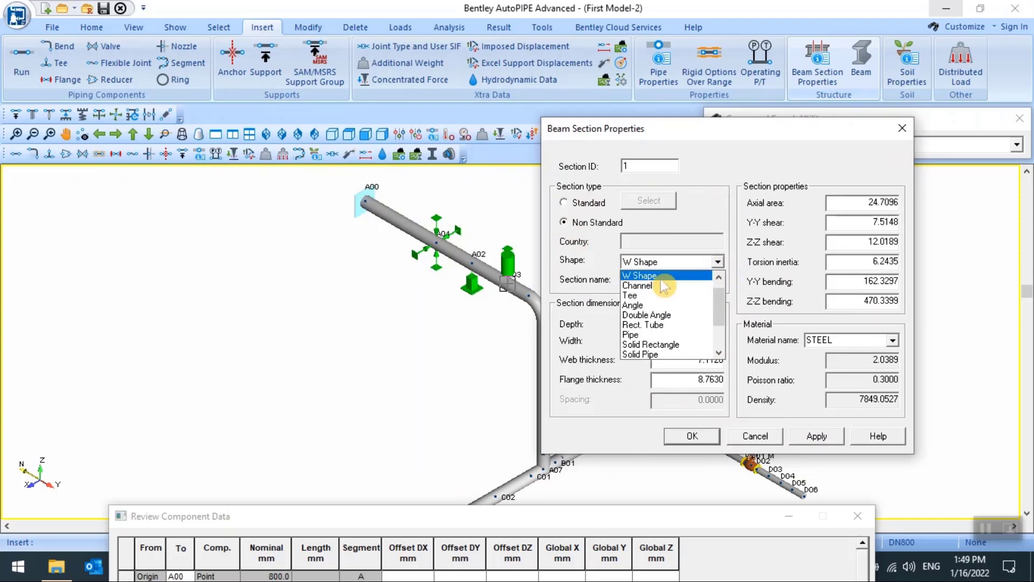
left_click(661, 276)
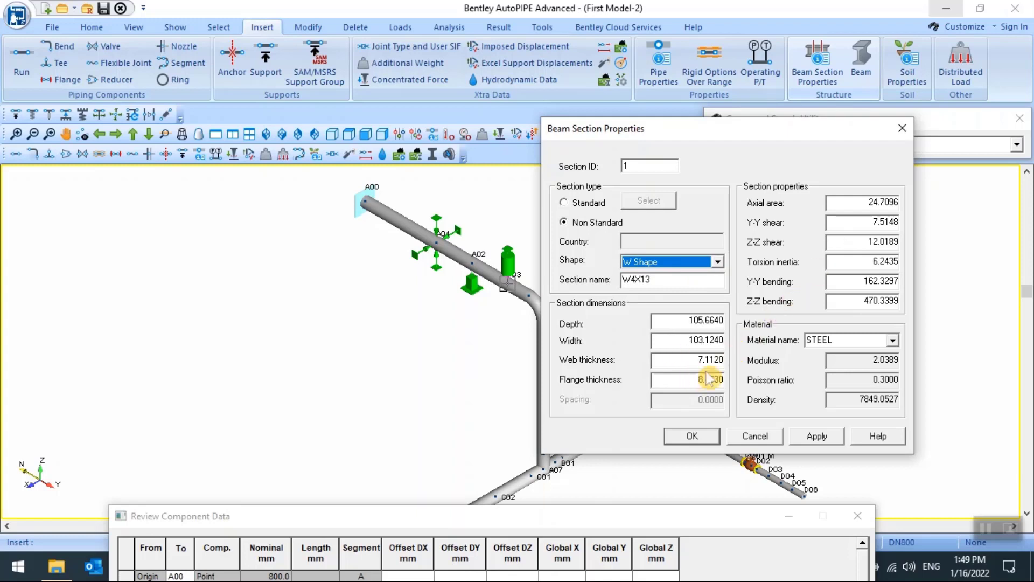
left_click(564, 203)
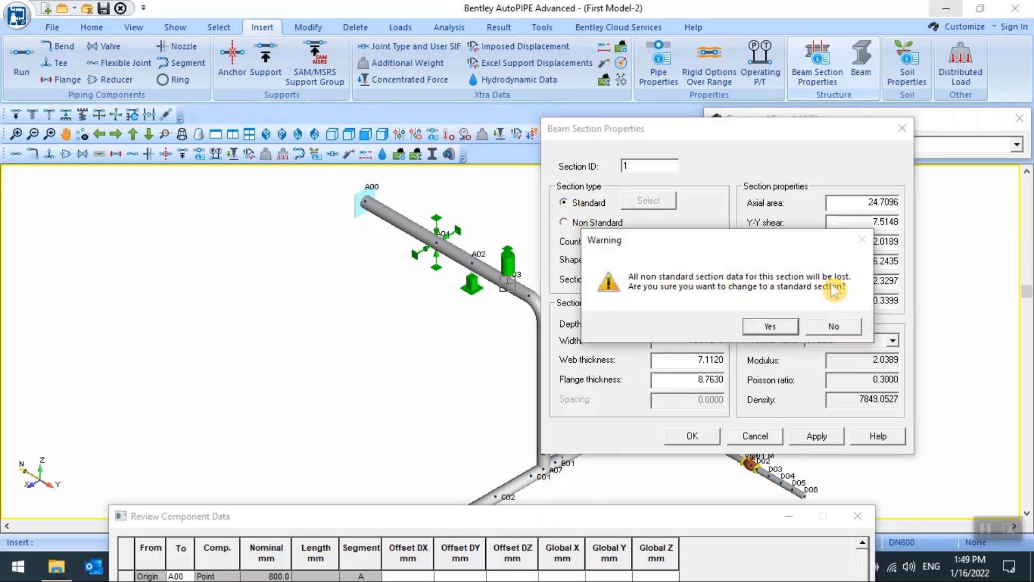
left_click(772, 328)
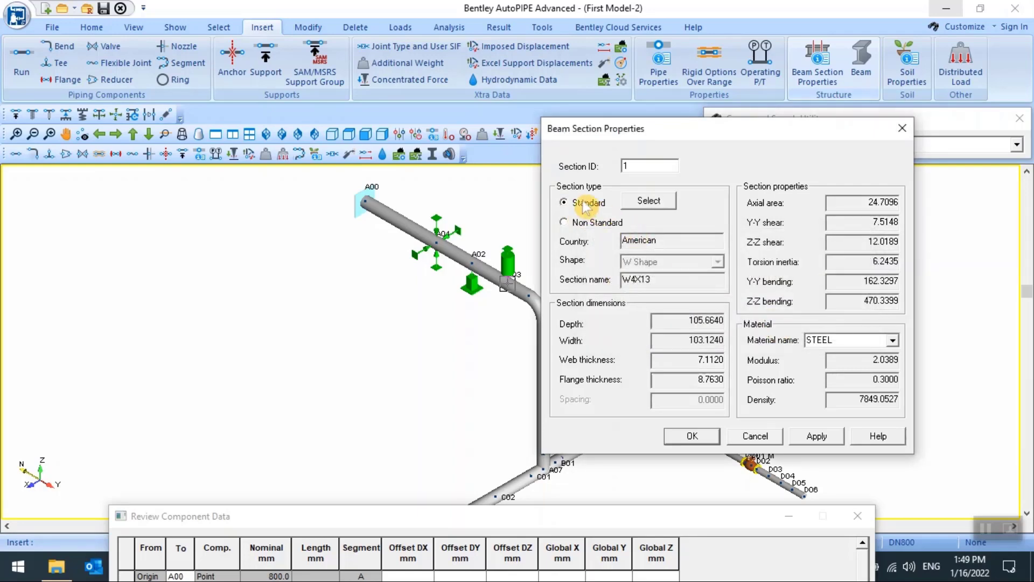
left_click(650, 201)
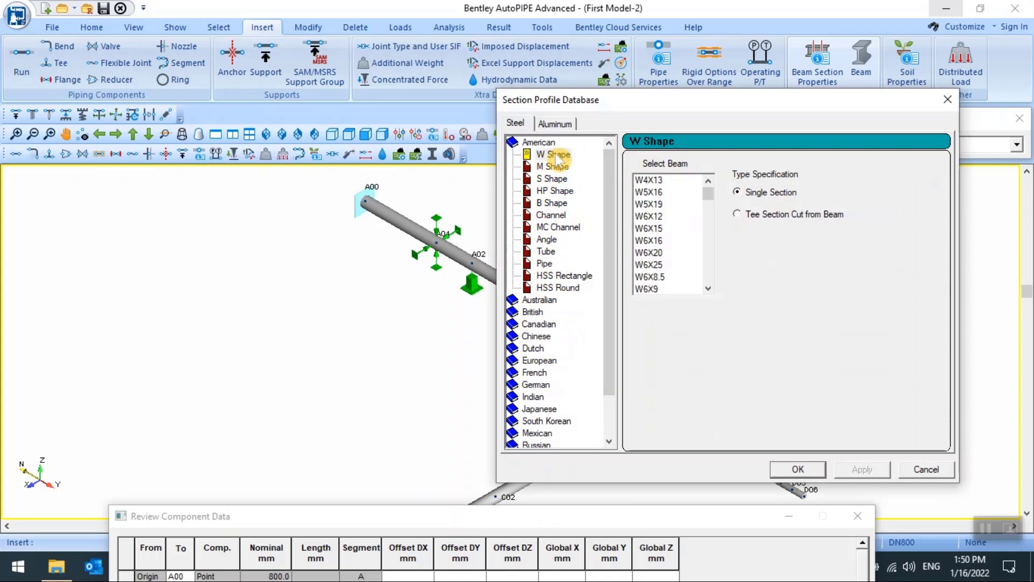
- Pick American W Shape W30X391 from the profile database and accept it for section 1
left_click(558, 156)
scroll(666, 213, "down", 6)
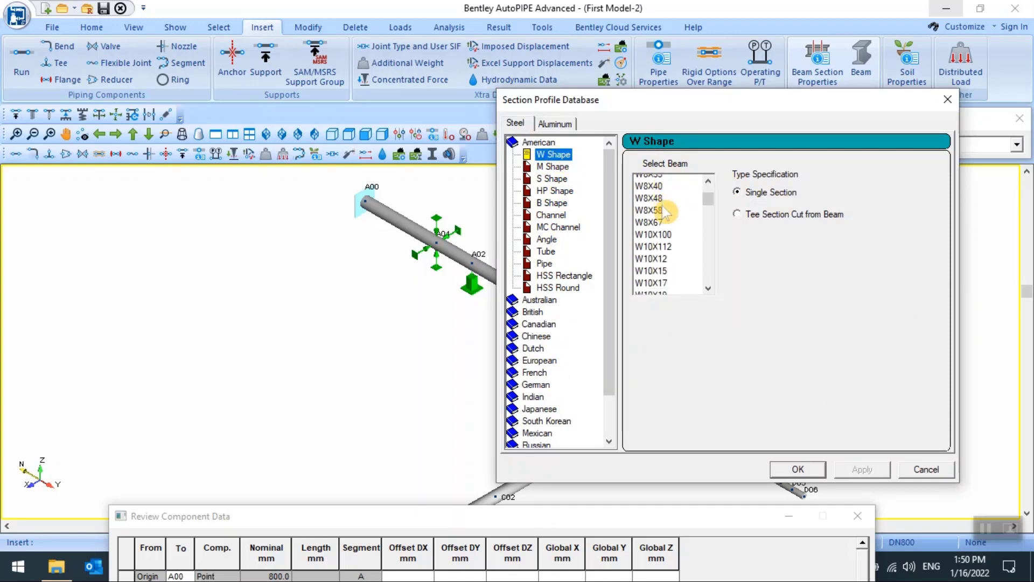
scroll(666, 212, "down", 12)
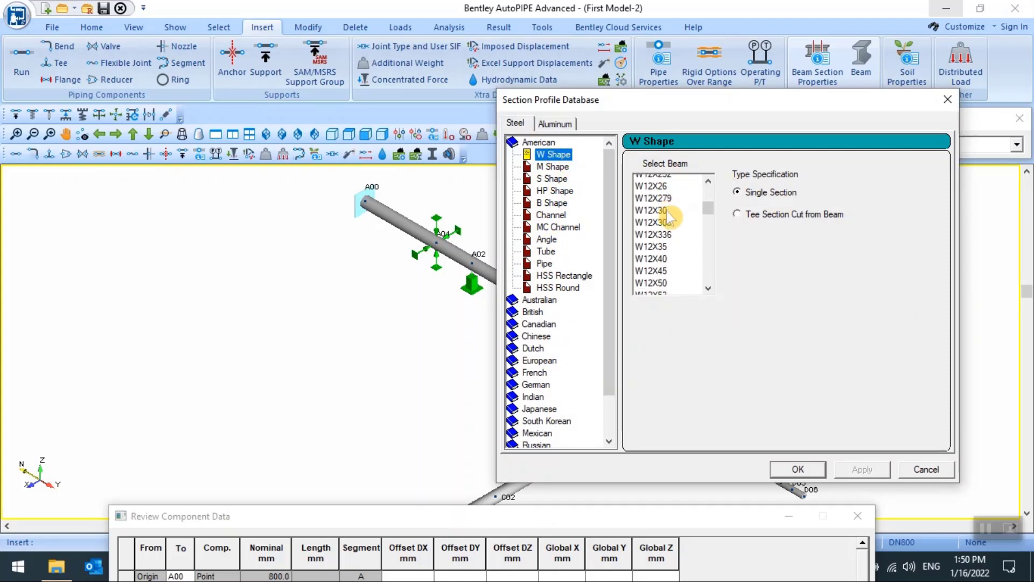
scroll(668, 215, "down", 7)
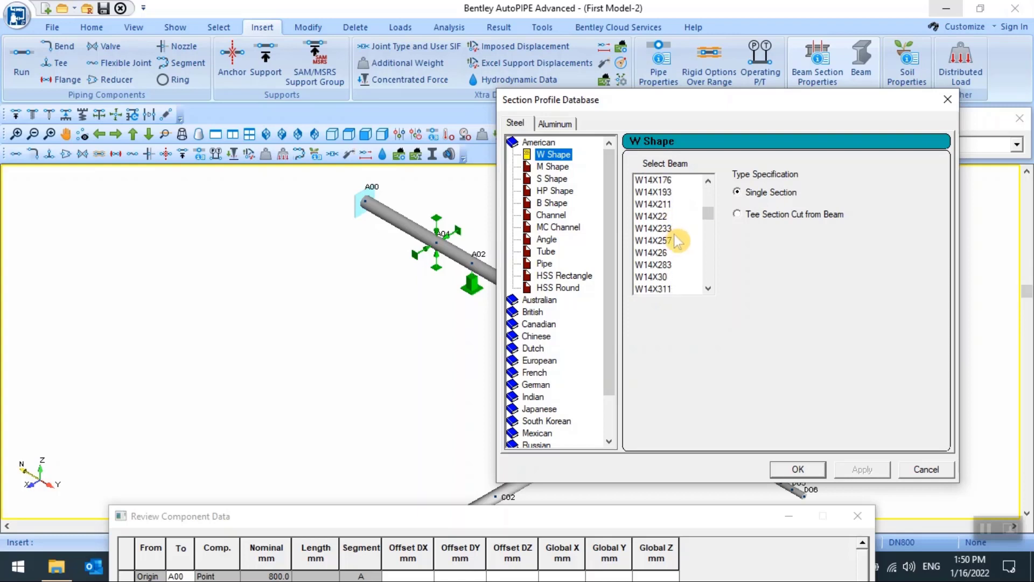
scroll(678, 242, "down", 20)
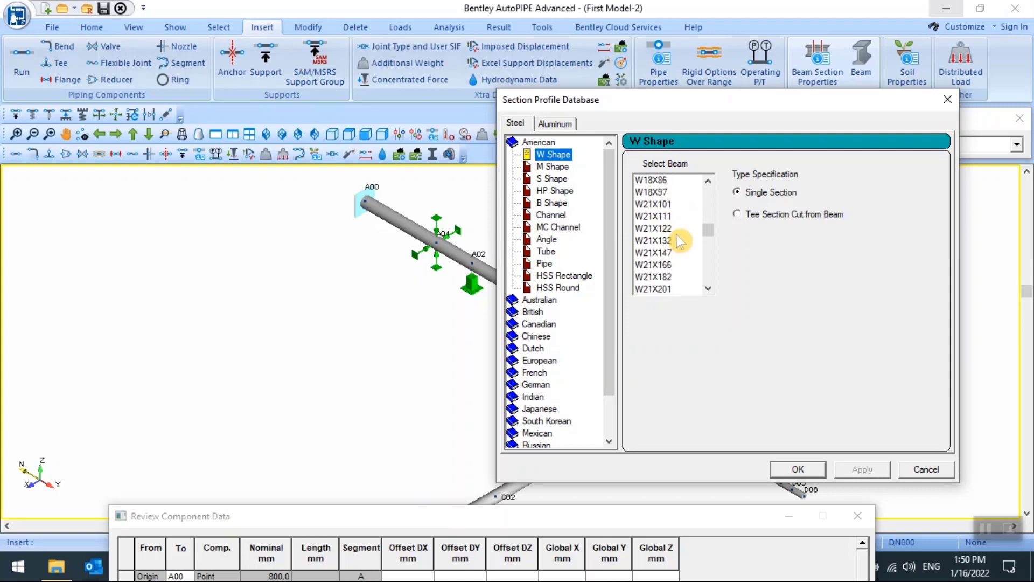
scroll(679, 241, "down", 11)
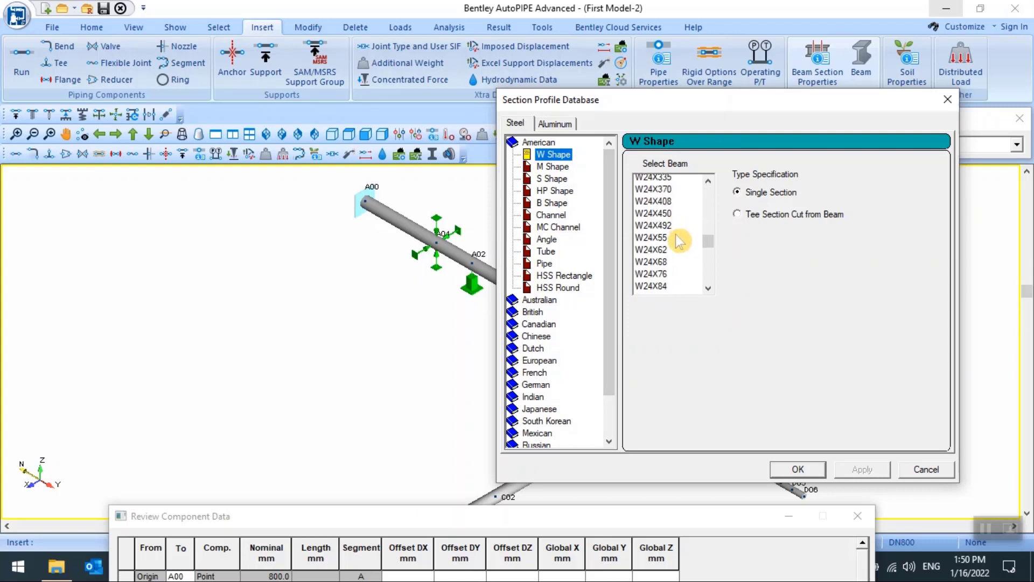
scroll(680, 241, "down", 13)
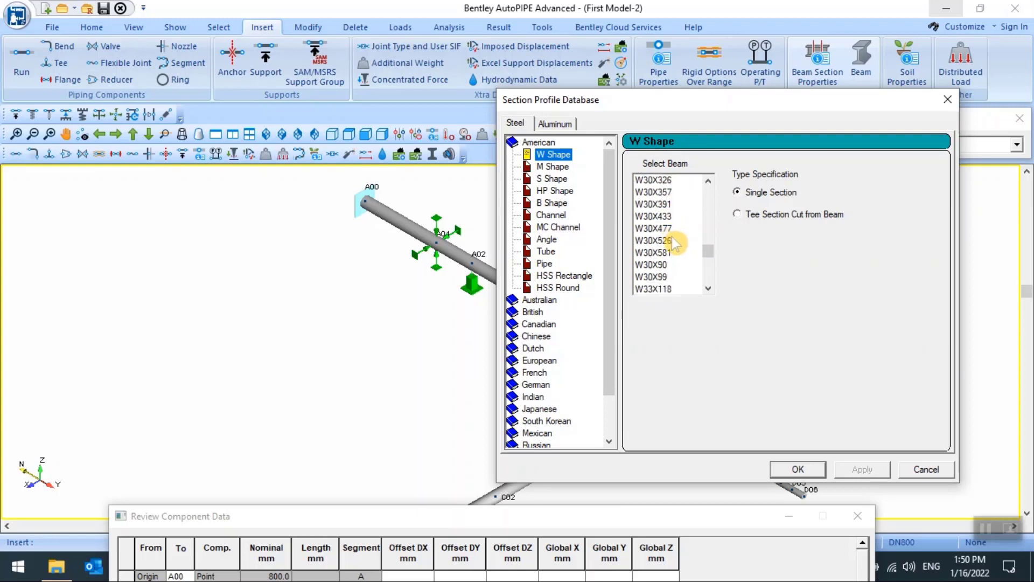
left_click(661, 204)
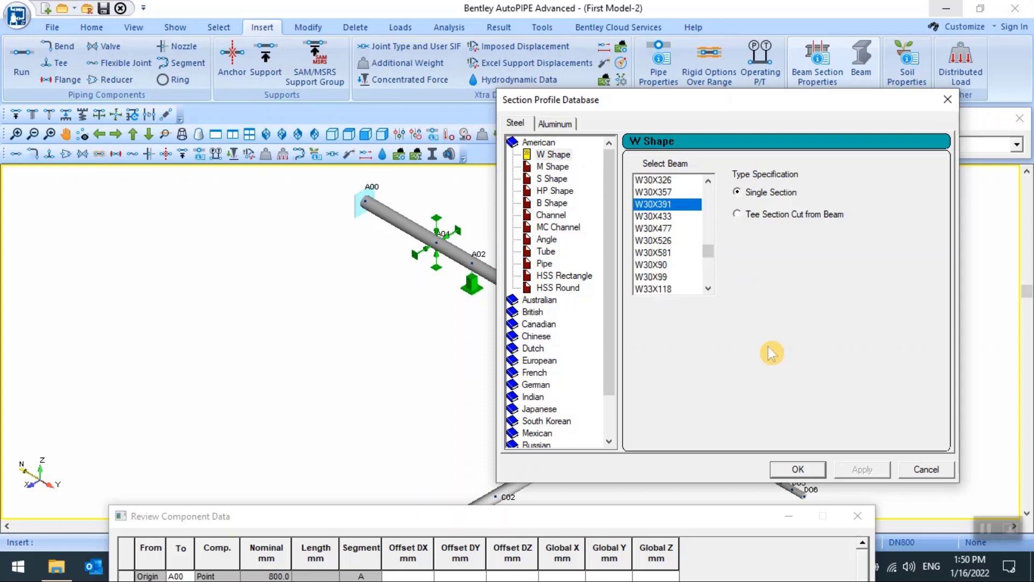
left_click(797, 470)
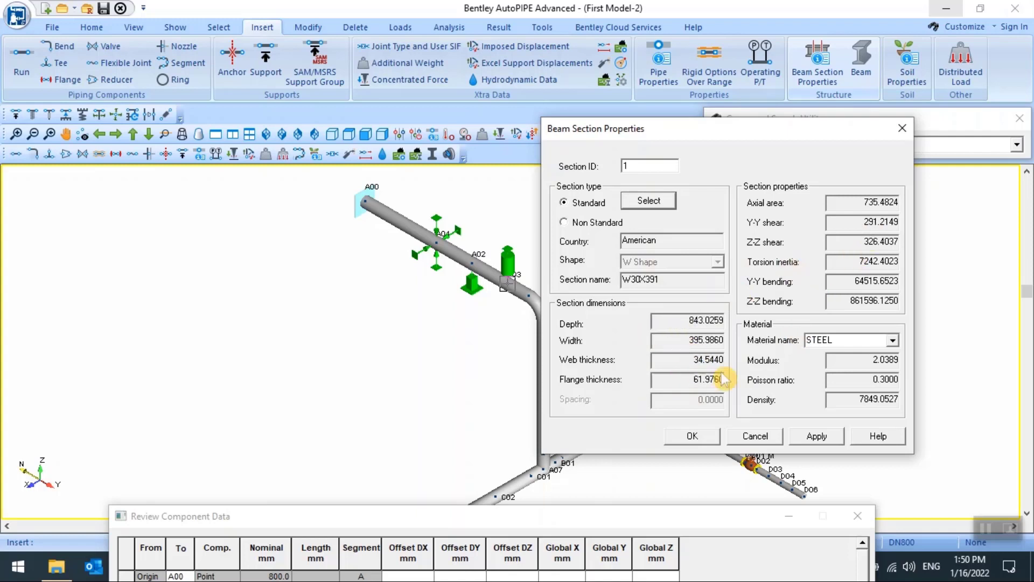
left_click(694, 437)
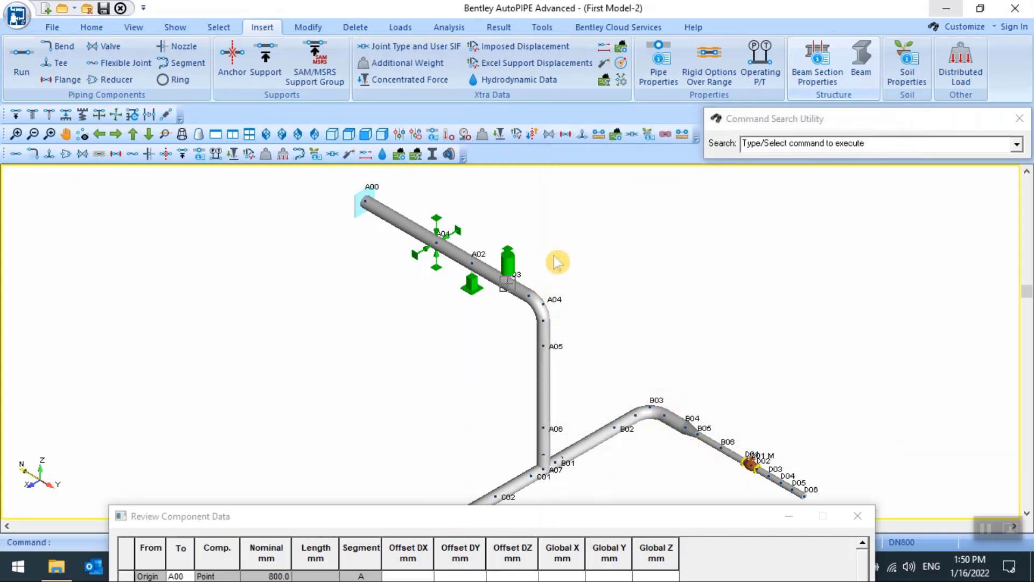
- Start beam M1 on section W30X391 and name its start point M01
scroll(534, 234, "up", 3)
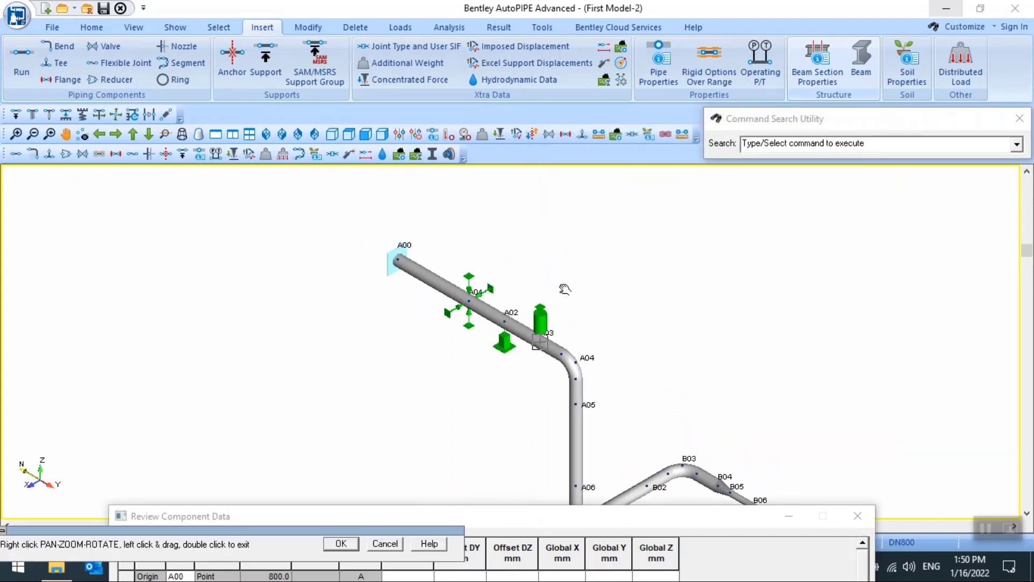
left_click_drag(627, 310, 625, 302)
double_click(625, 302)
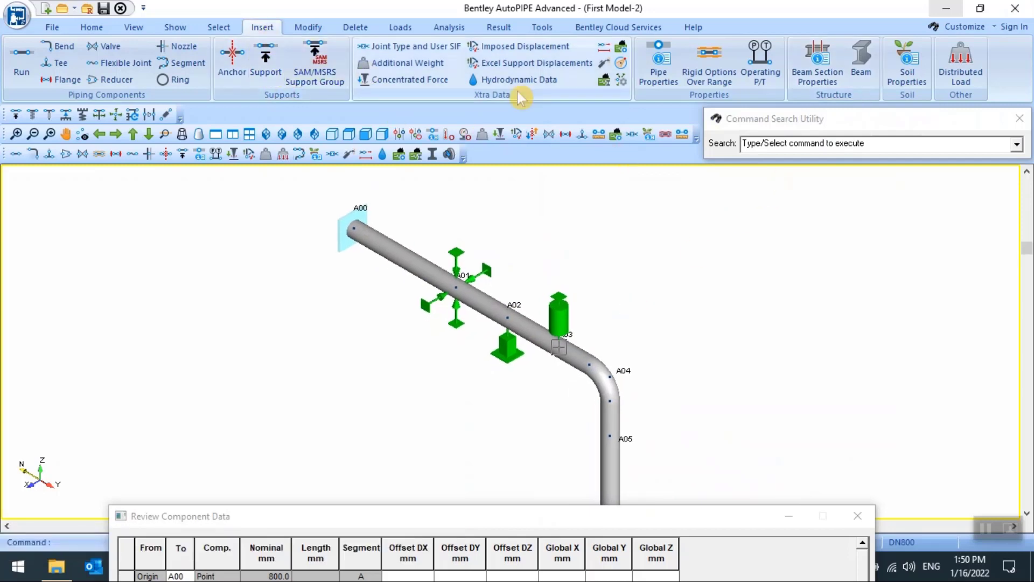
left_click(862, 57)
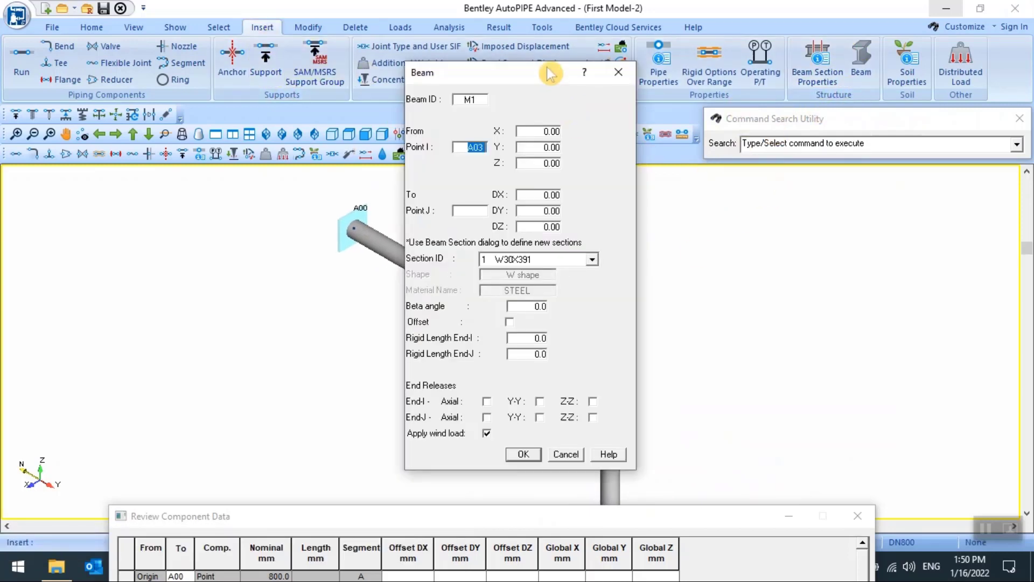
left_click_drag(538, 69, 805, 117)
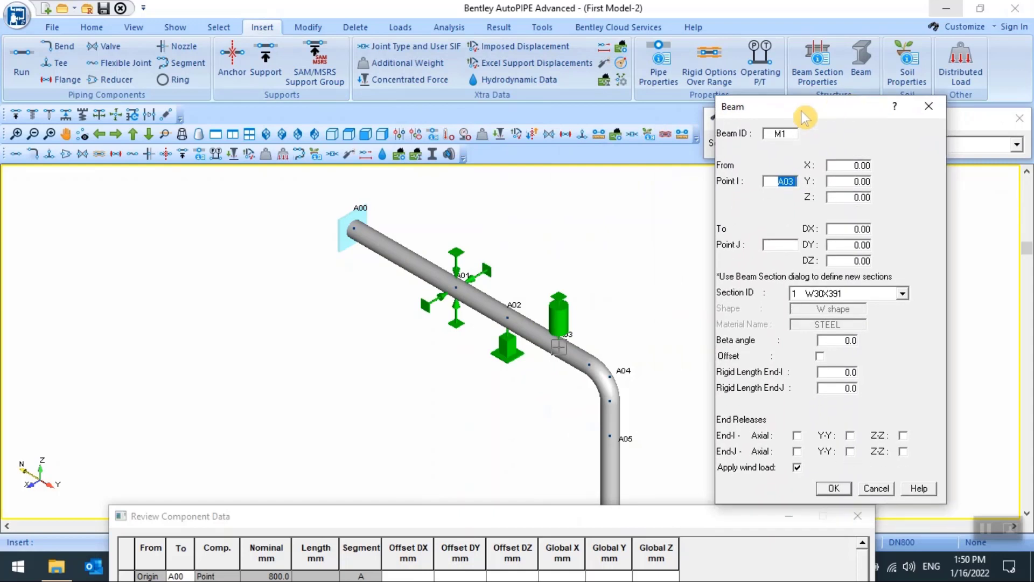
double_click(781, 133)
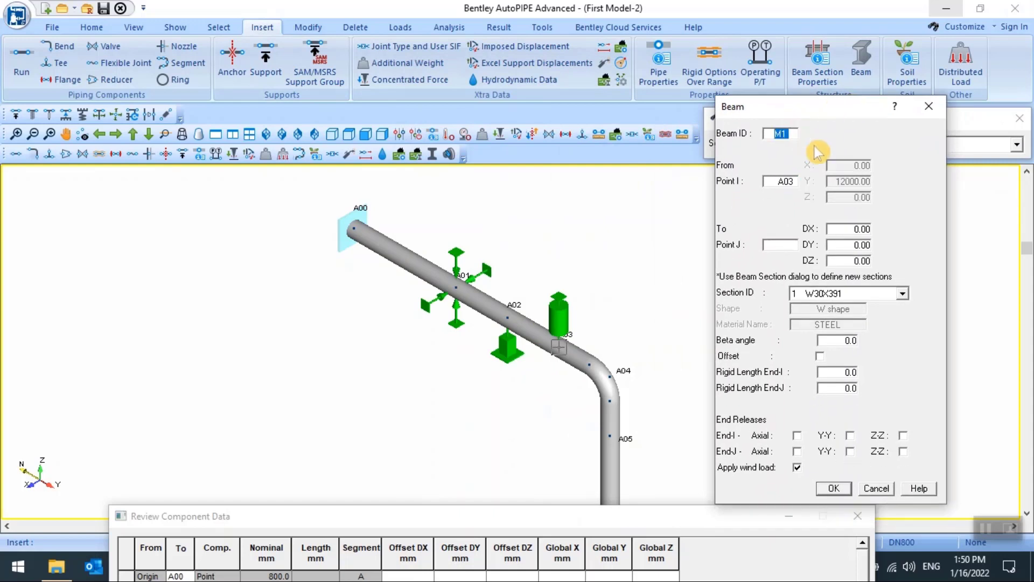
type("bE")
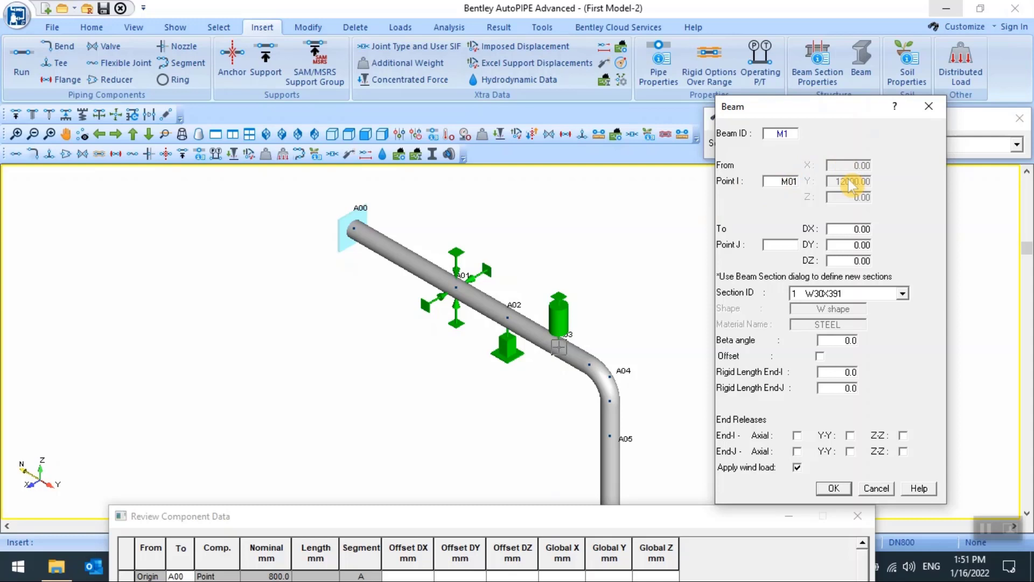
- Dismiss the E951-1 errors, set end point M02, and edit M01's coordinates to Y 12000, Z 5000
left_click(861, 229)
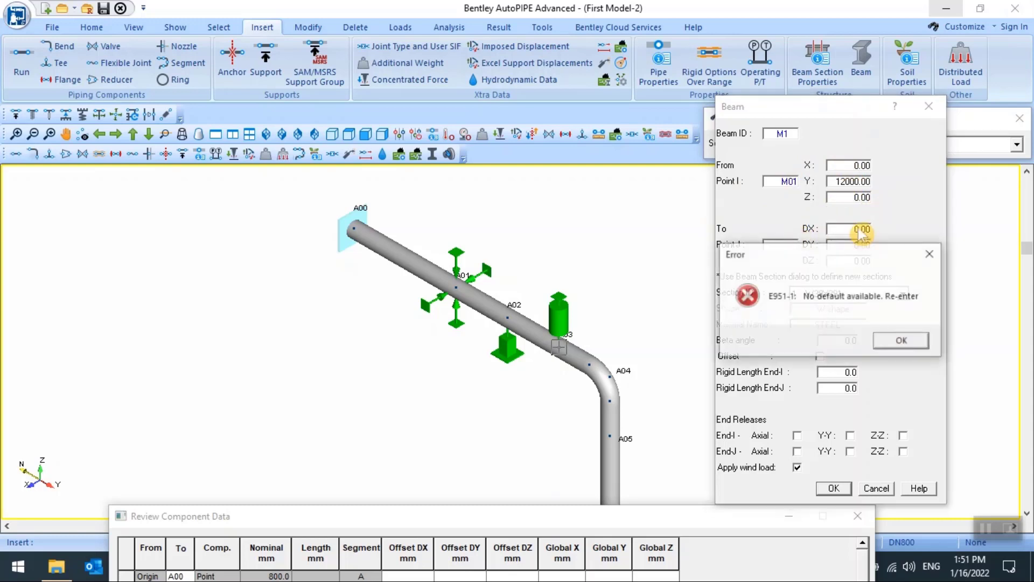
left_click(895, 340)
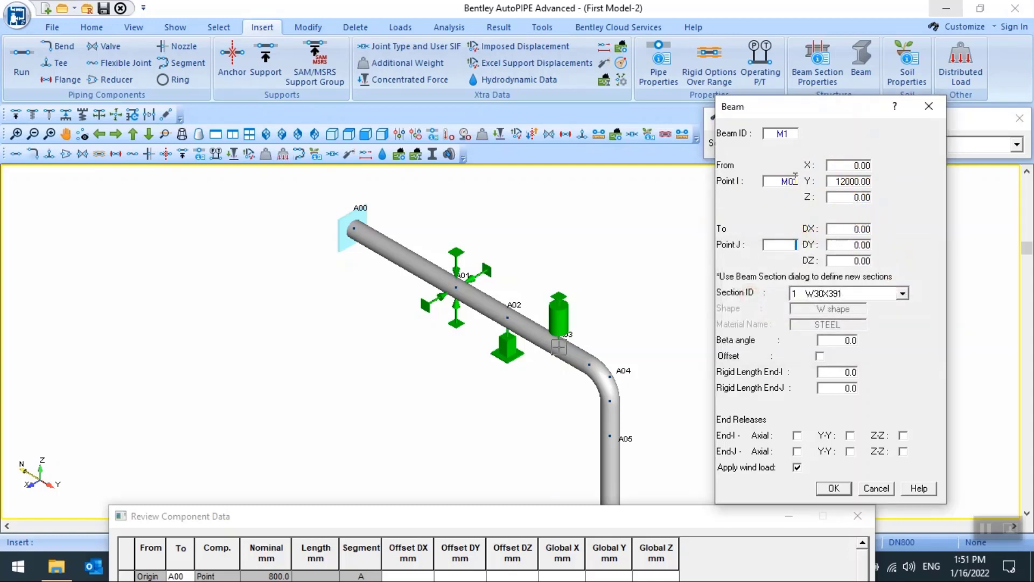
left_click(859, 165)
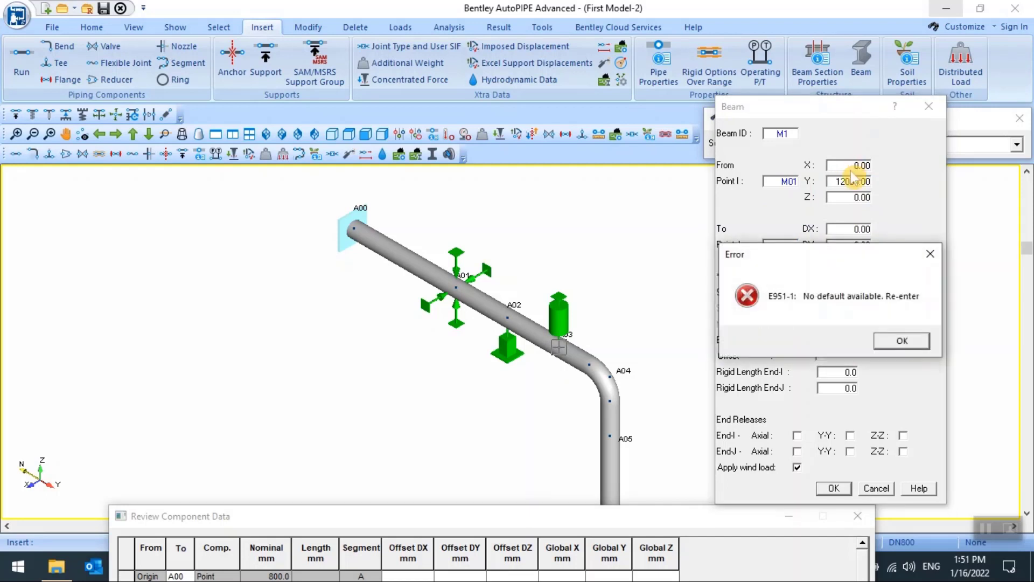
left_click(903, 342)
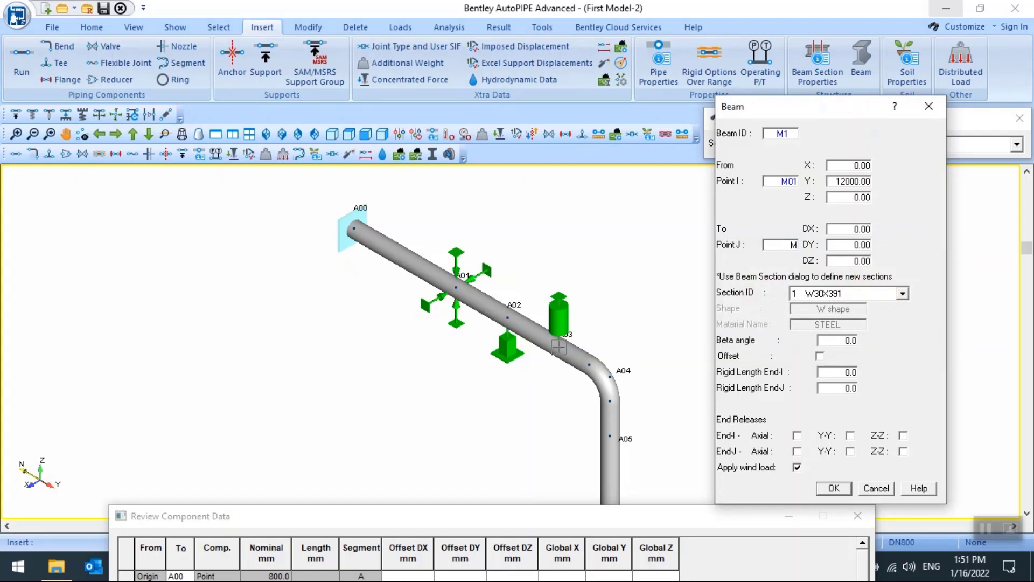
left_click(850, 165)
left_click(856, 182)
left_click(851, 181)
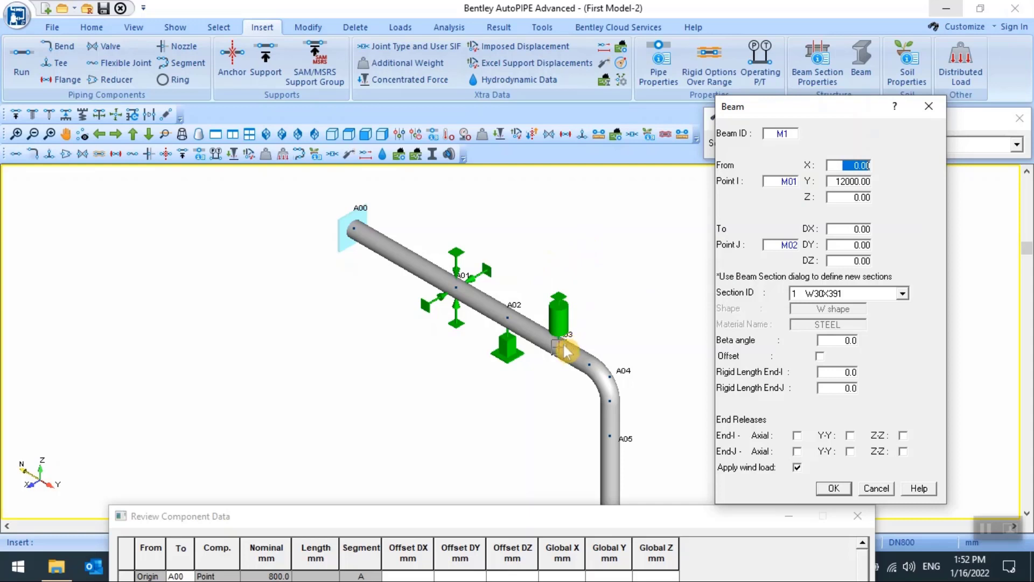
- Enter start Z 5000 and DX -5000 toward M02, then confirm beam M1
double_click(854, 197)
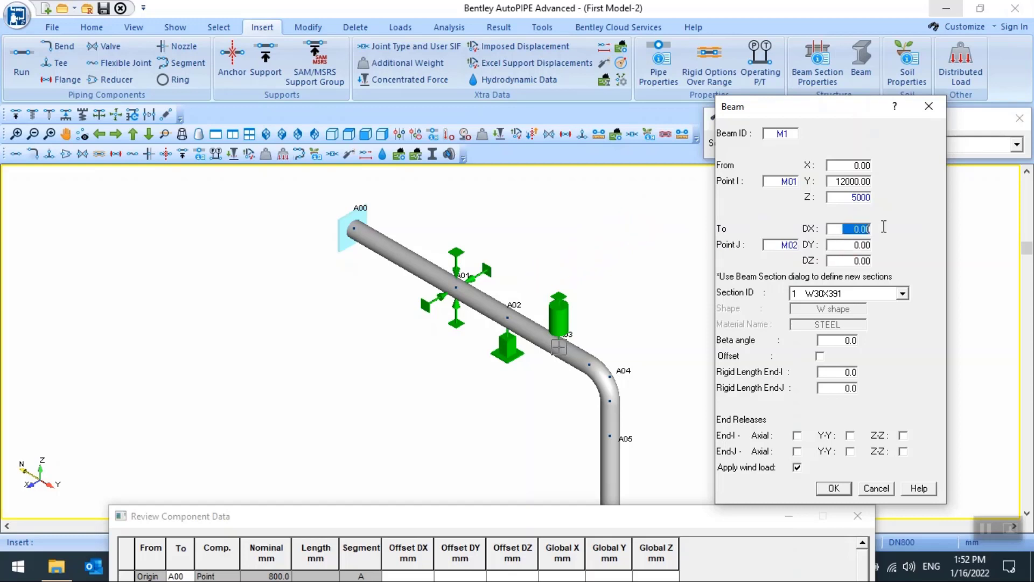
type("-5000")
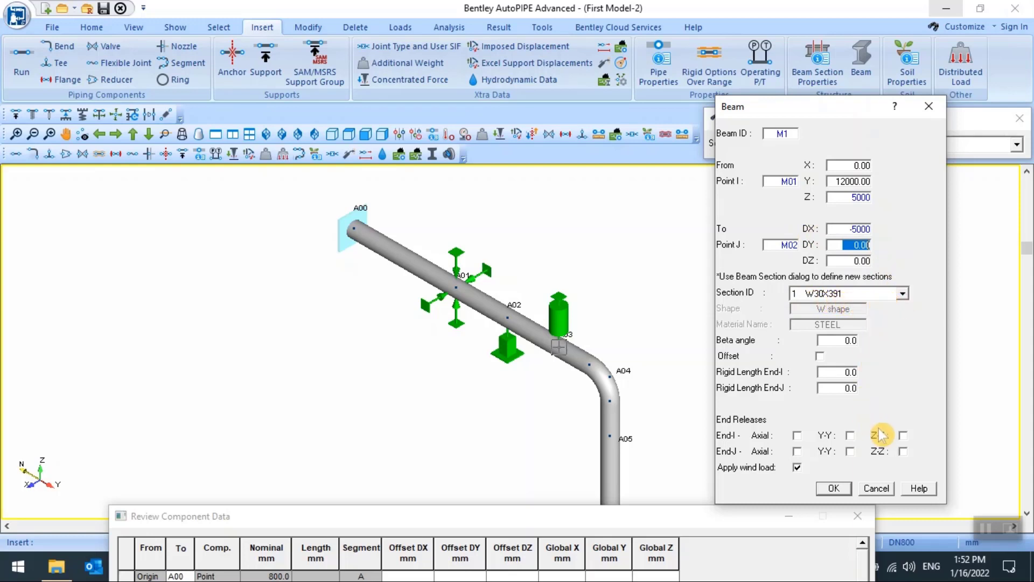
left_click(834, 488)
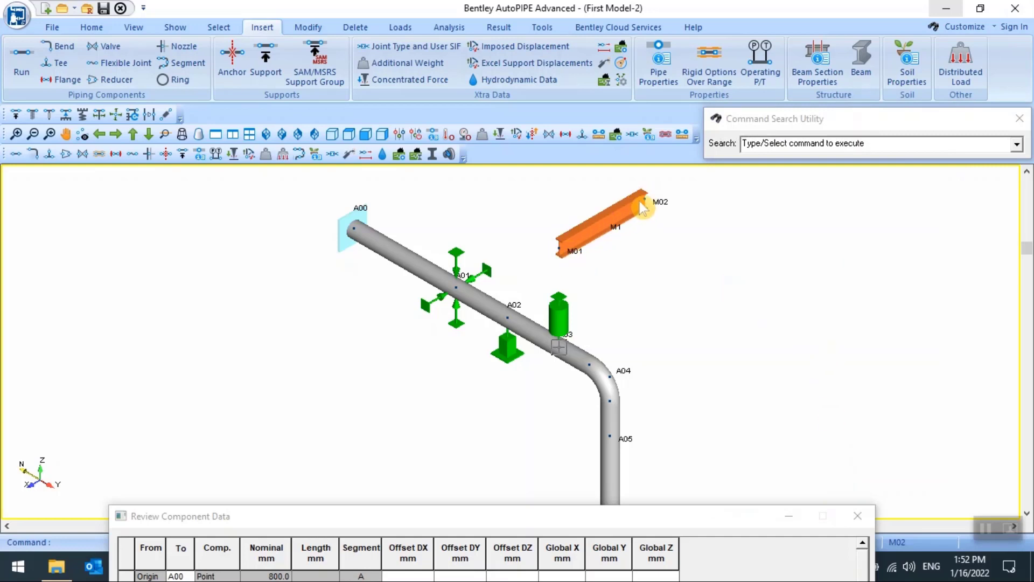
- Define beam M2 from M01 to new point M03 with DX 5000, DY 0, DZ 0
left_click(865, 57)
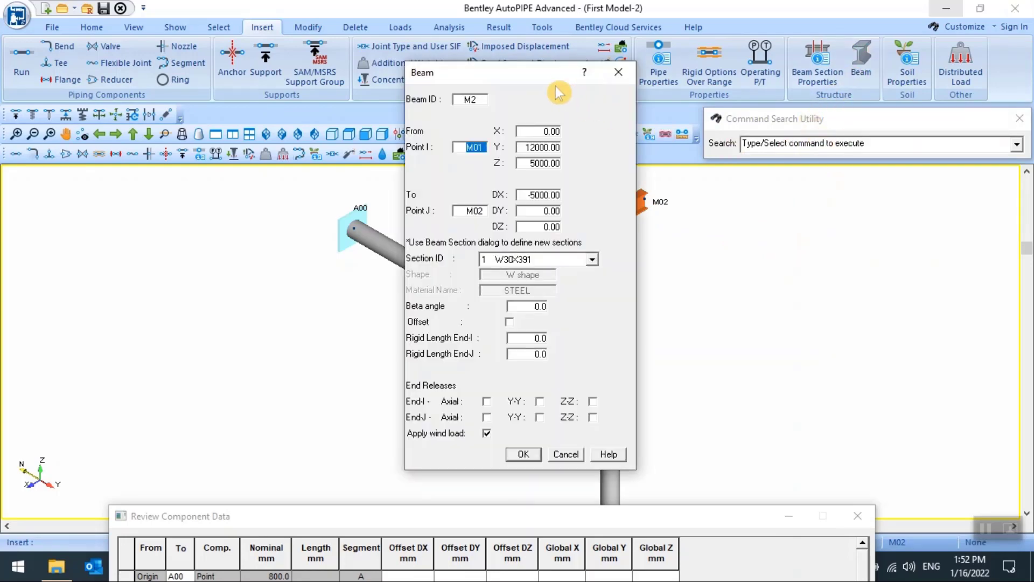
left_click_drag(549, 81, 906, 127)
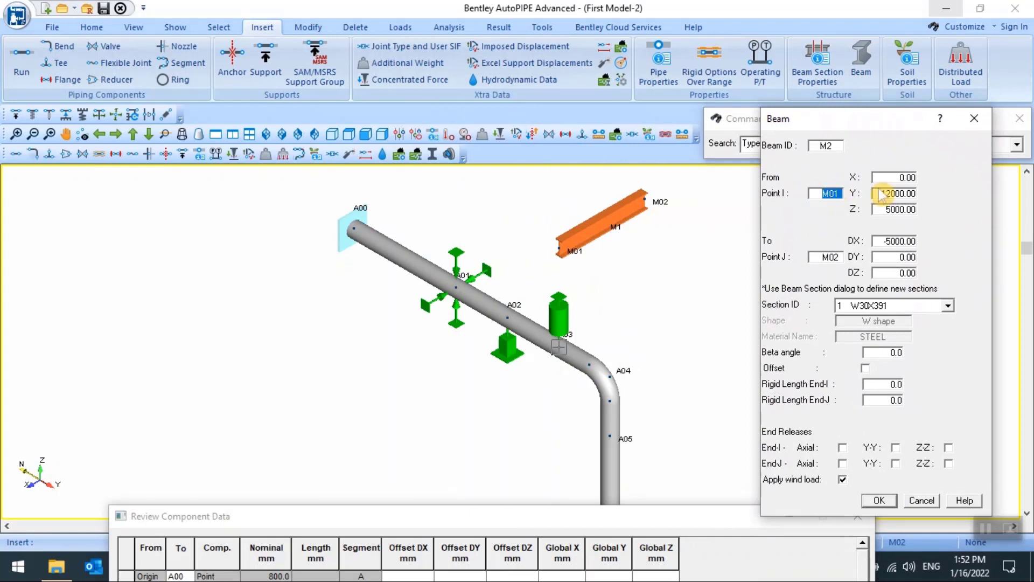
double_click(823, 258)
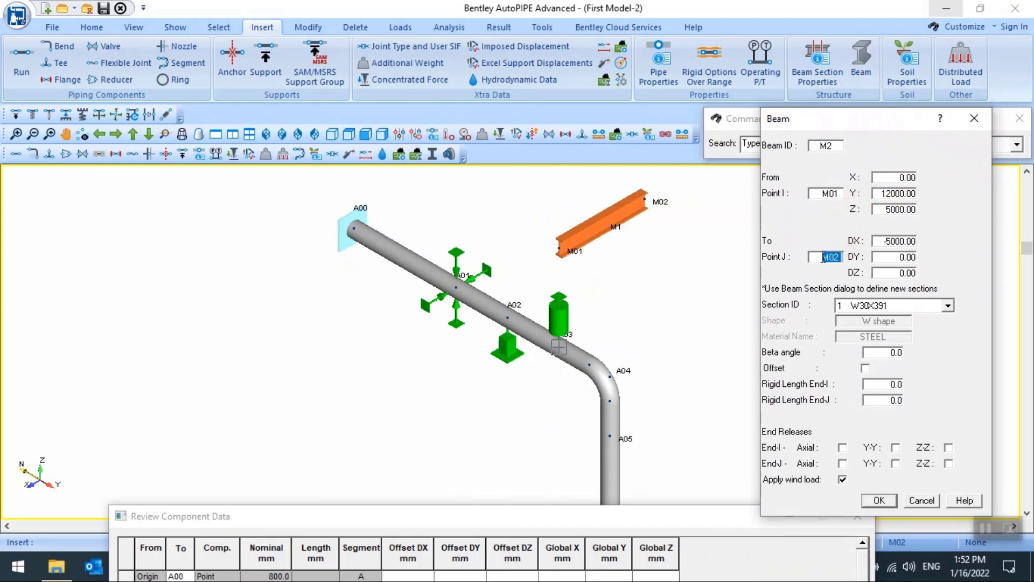
type("m")
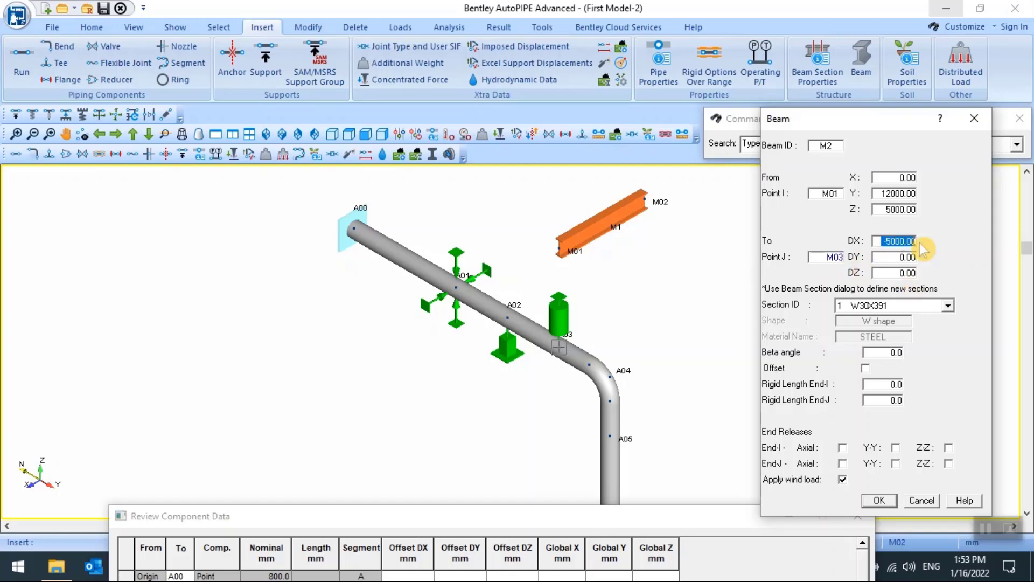
type("5")
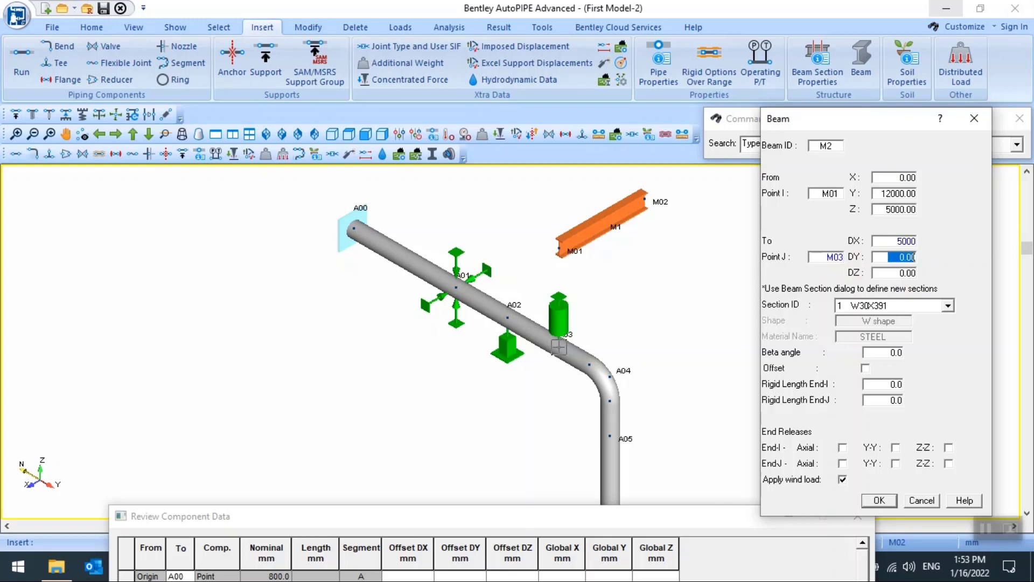
key("Tab")
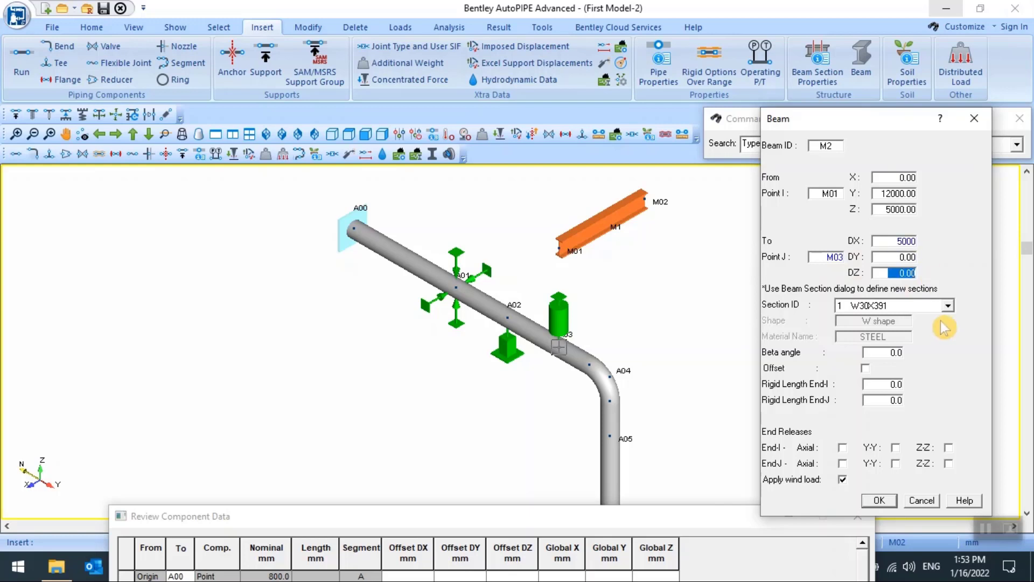
left_click(879, 500)
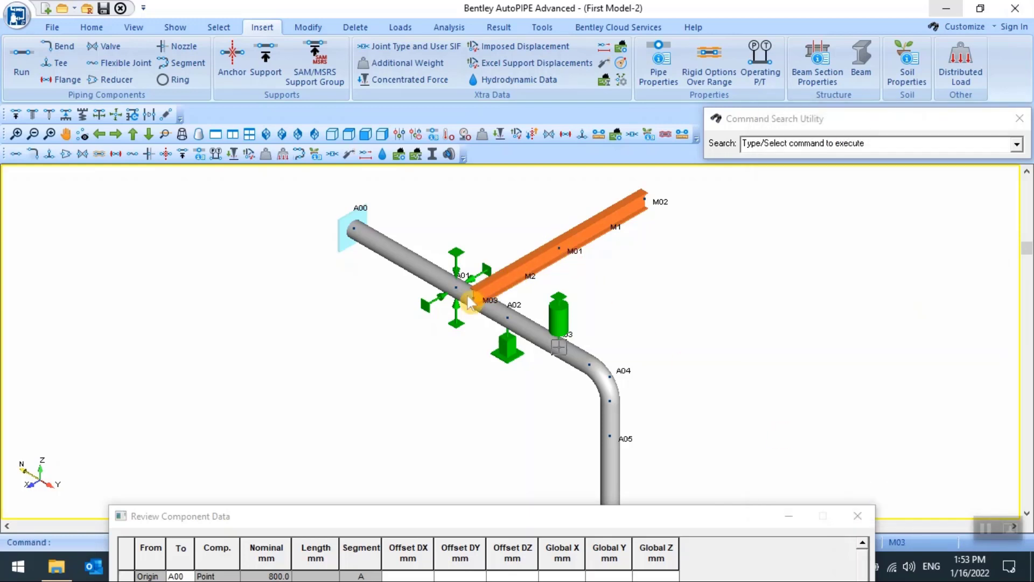
- Create column beam M3 from M02 to M04 with DZ -10000 on section W30X391
left_click(862, 60)
left_click_drag(537, 80, 901, 117)
left_click(821, 186)
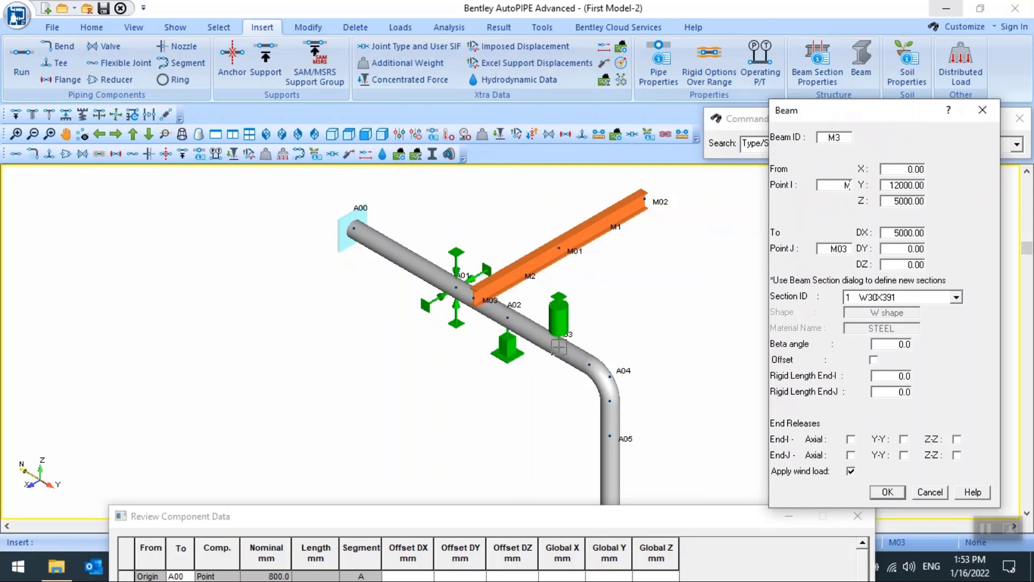
key("Tab")
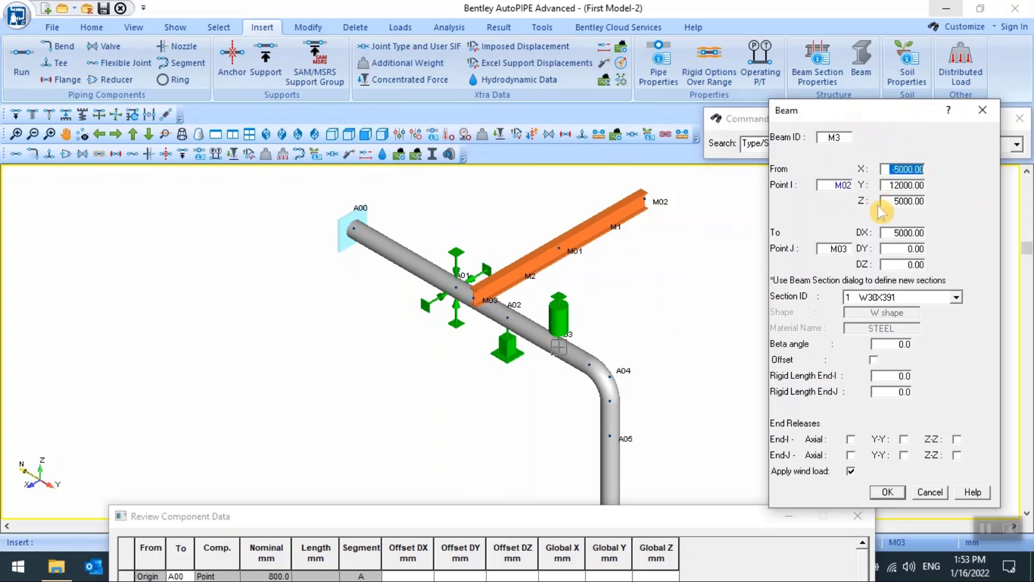
key("Tab")
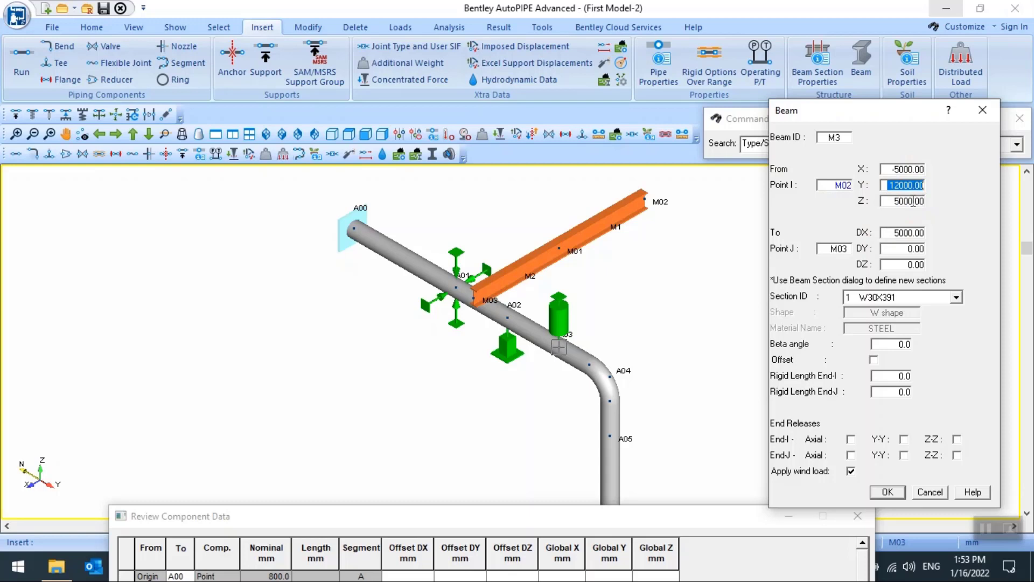
left_click(827, 247)
type("M")
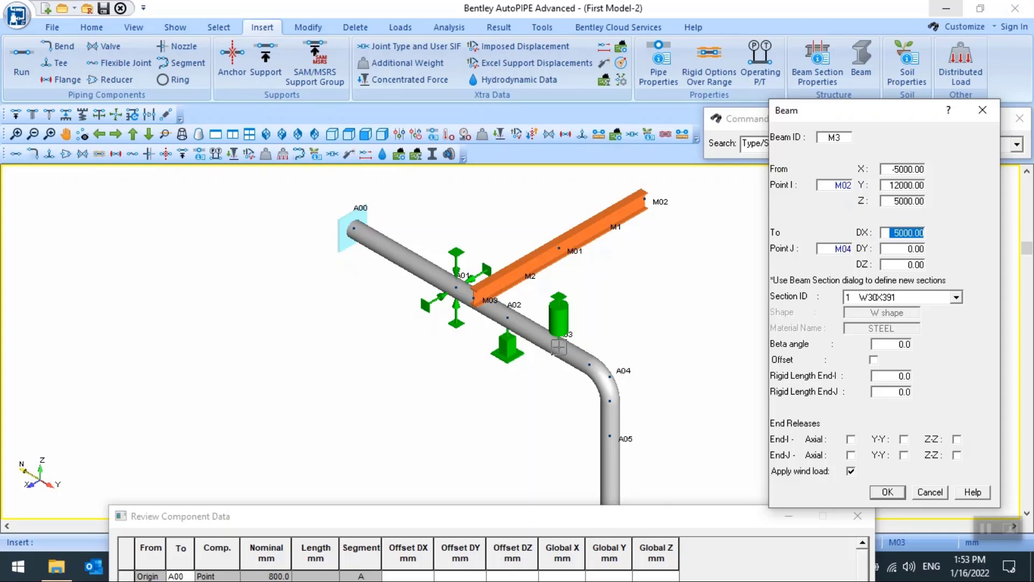
key("Tab")
left_click(897, 296)
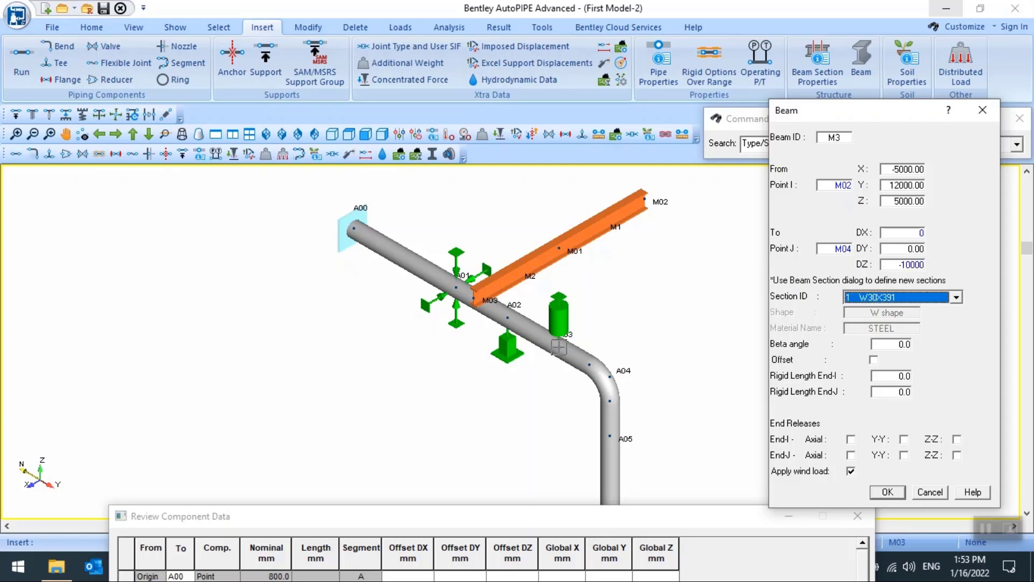
left_click(888, 492)
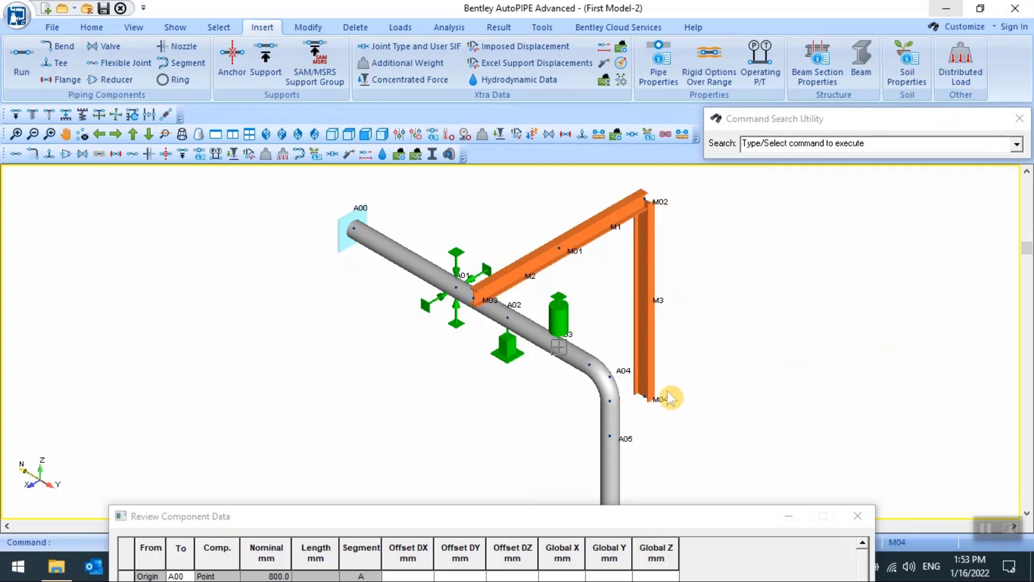
- From node M03, create column beam M4 to M05 with DZ -10000 on W30X391
left_click(474, 301)
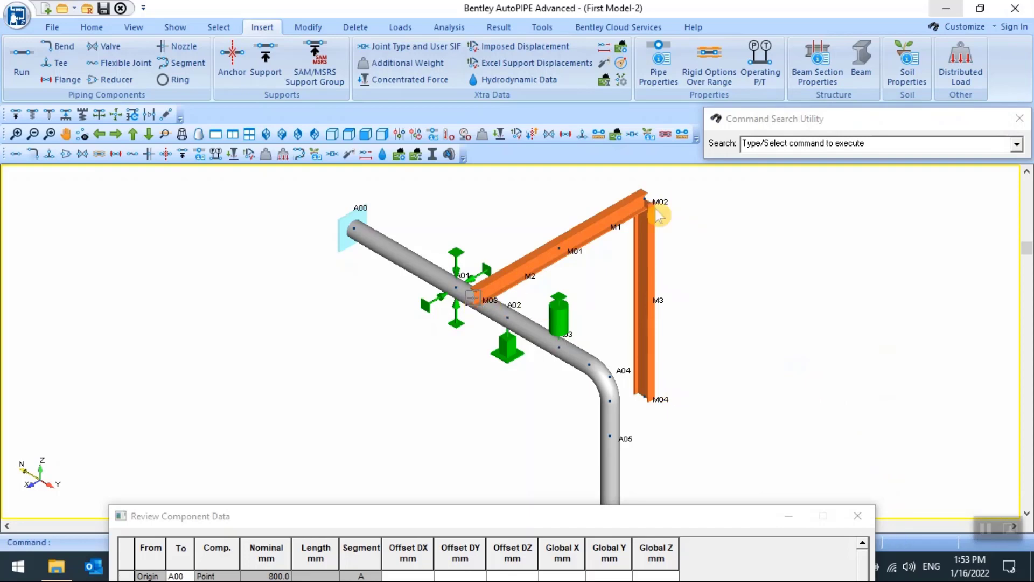
left_click(861, 59)
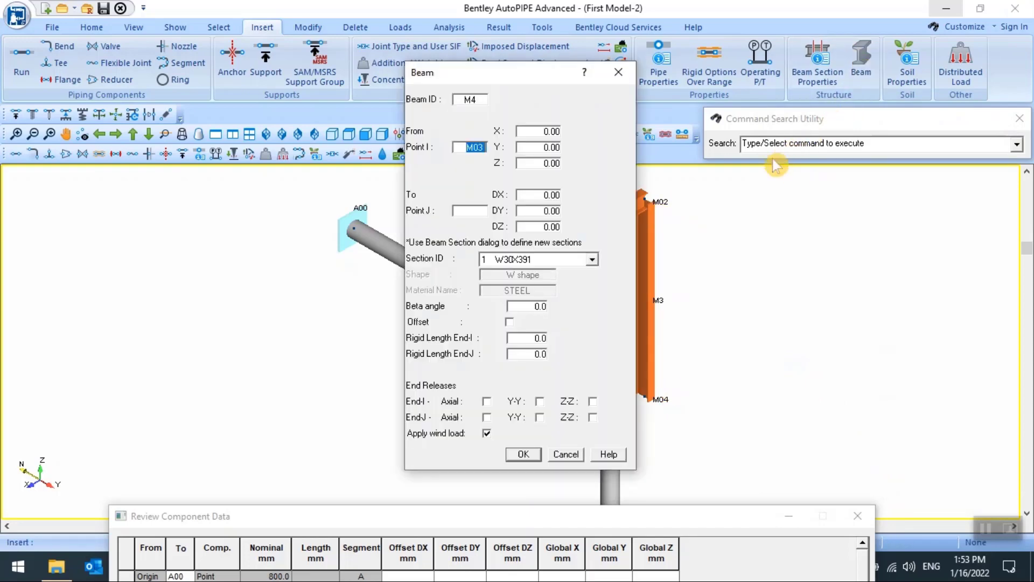
left_click_drag(527, 74, 879, 93)
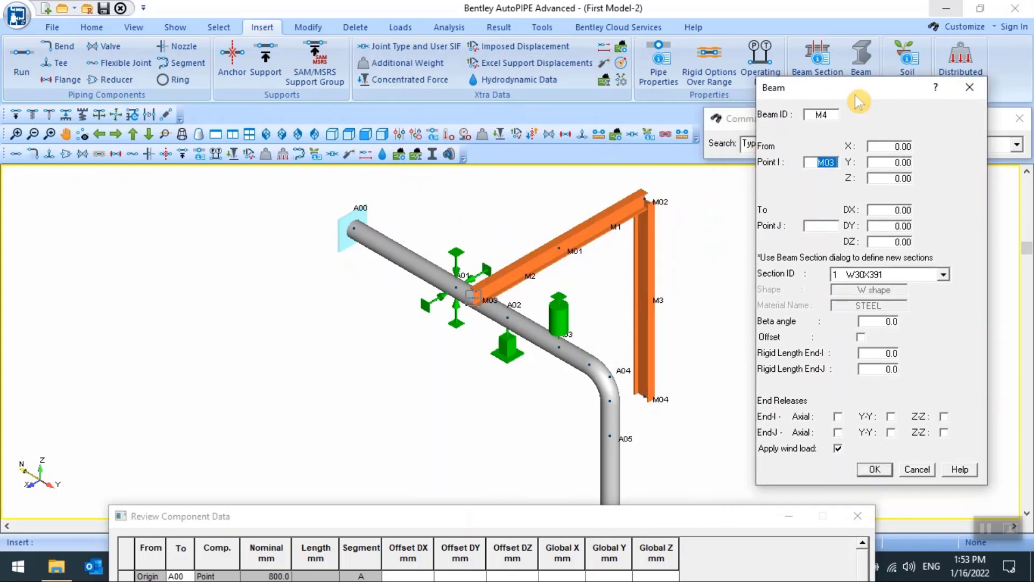
left_click(828, 225)
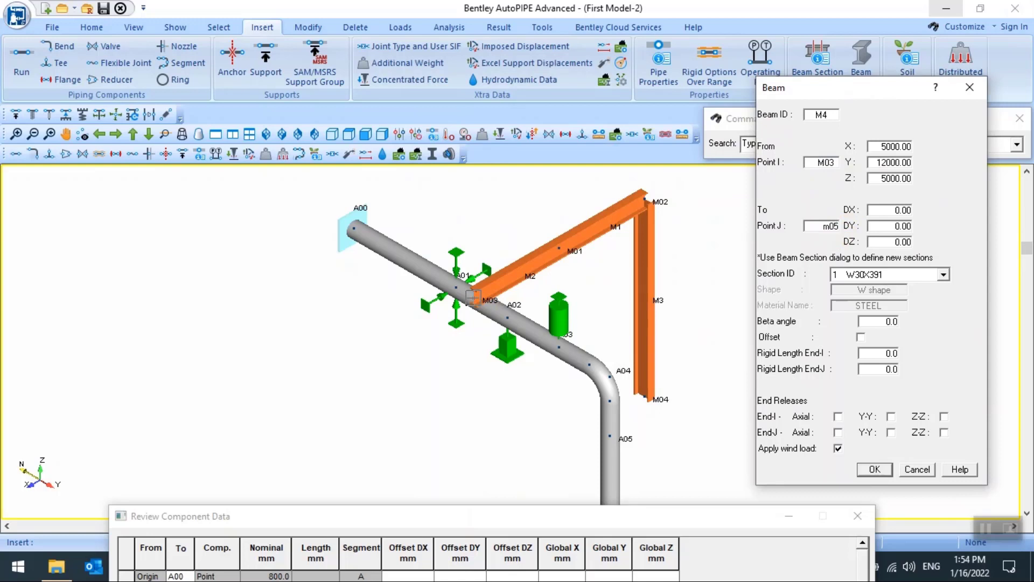
key("BackSpace")
key("Tab")
key("Tab")
key("Tab")
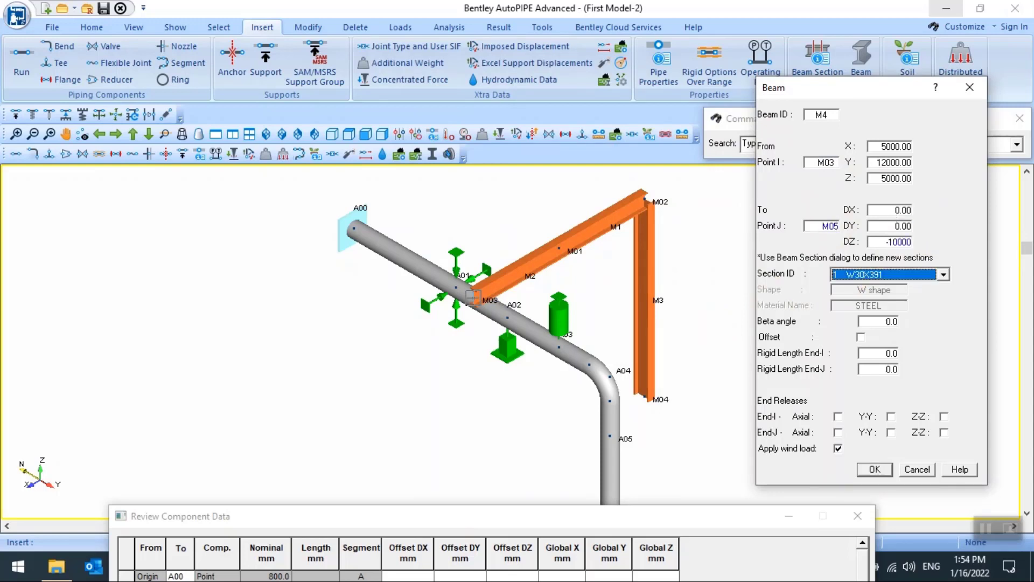
left_click(874, 469)
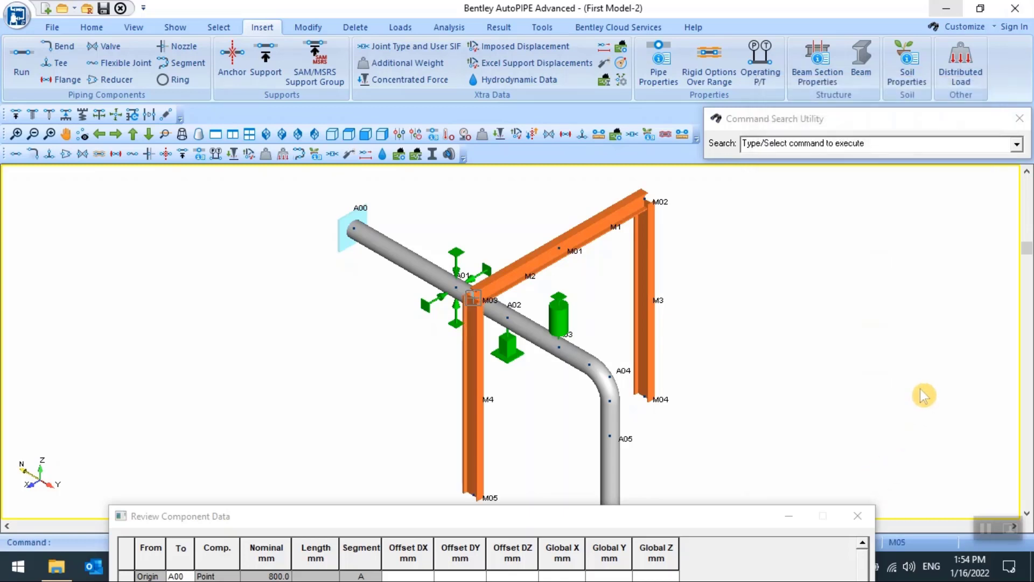
- Frame the portal structure and select column base nodes M05 and M04 together
scroll(773, 321, "down", 4)
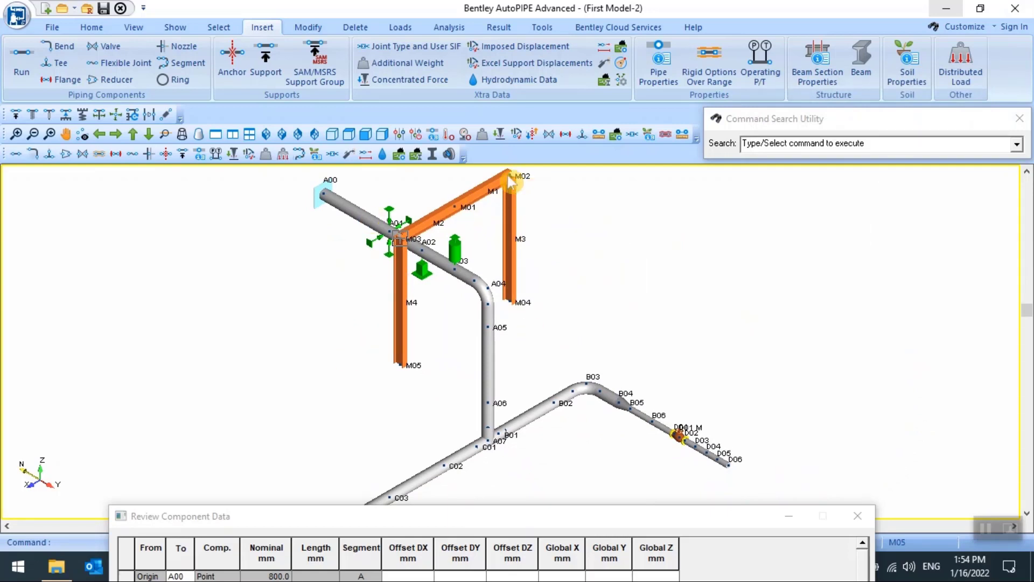
scroll(531, 281, "up", 1)
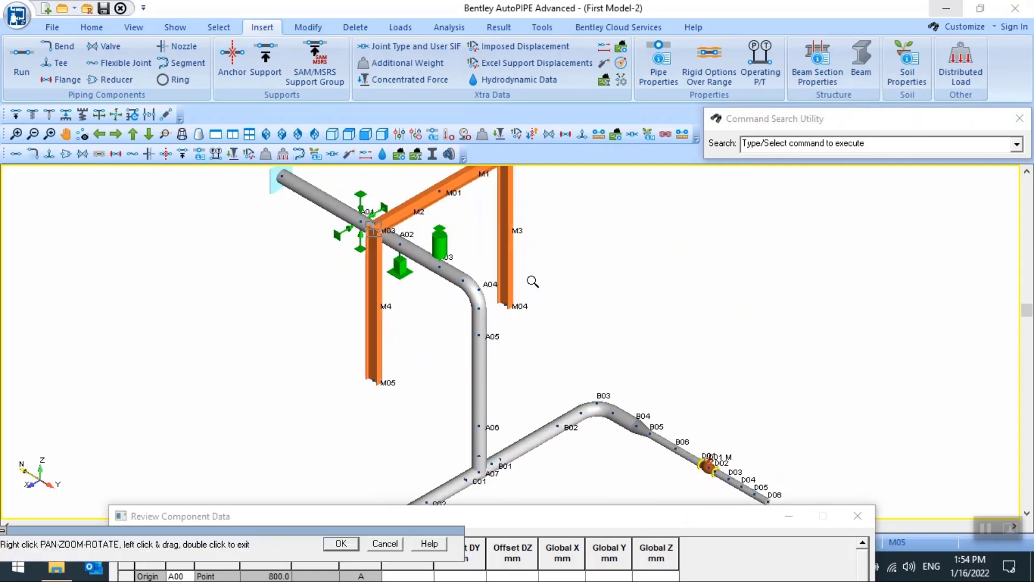
middle_click_drag(531, 282, 654, 310)
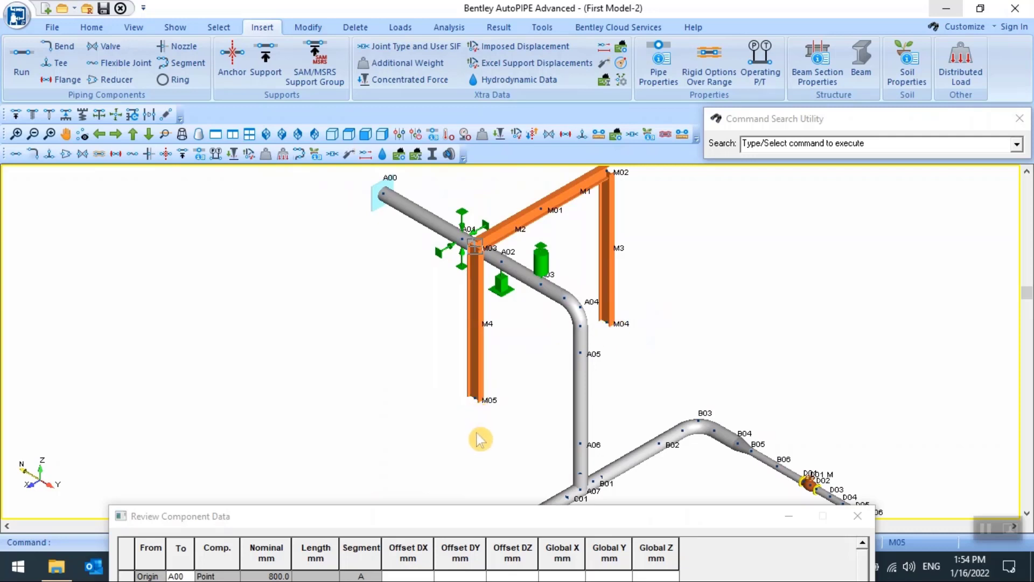
left_click(476, 401)
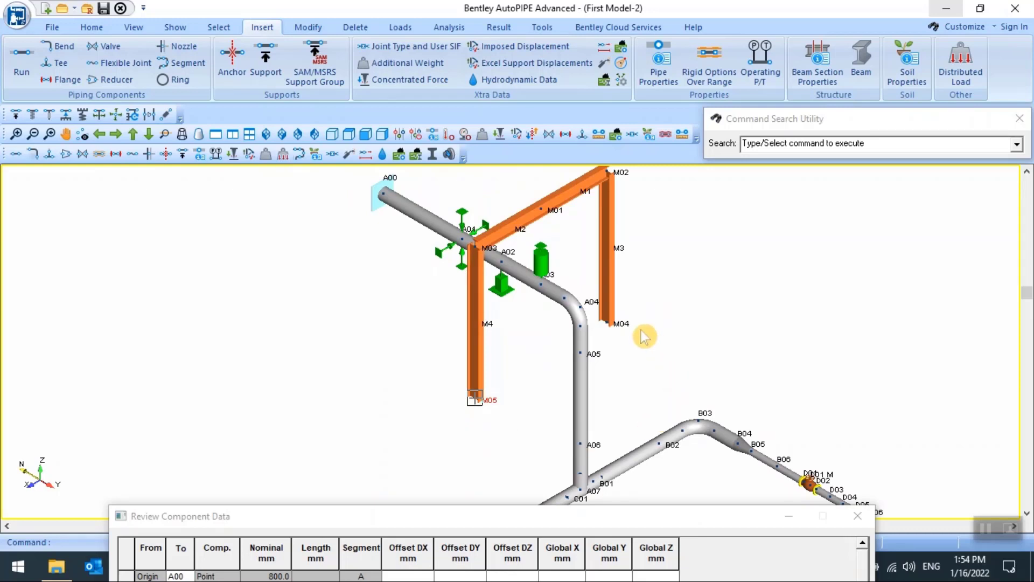
left_click(607, 323)
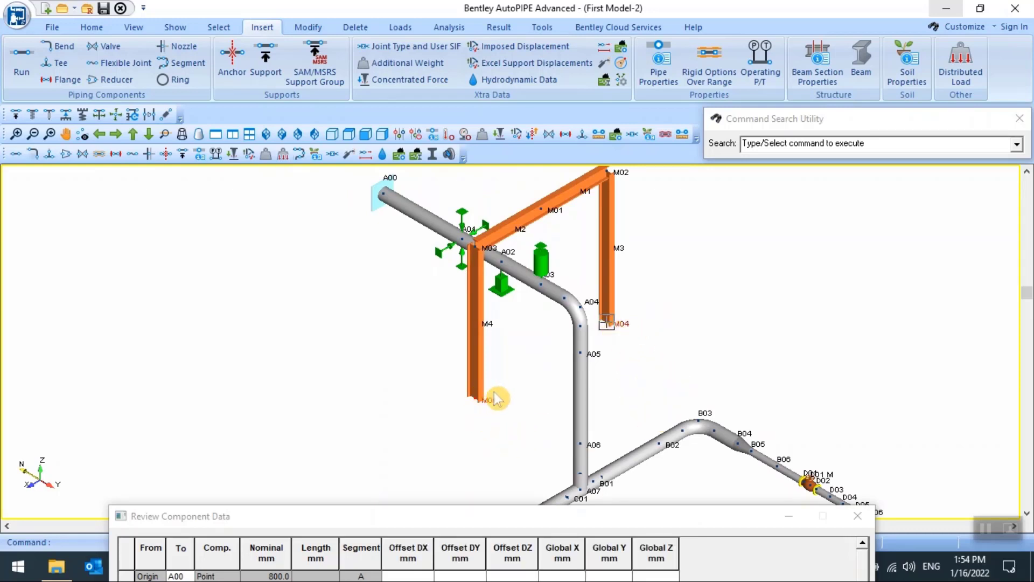
left_click(479, 403)
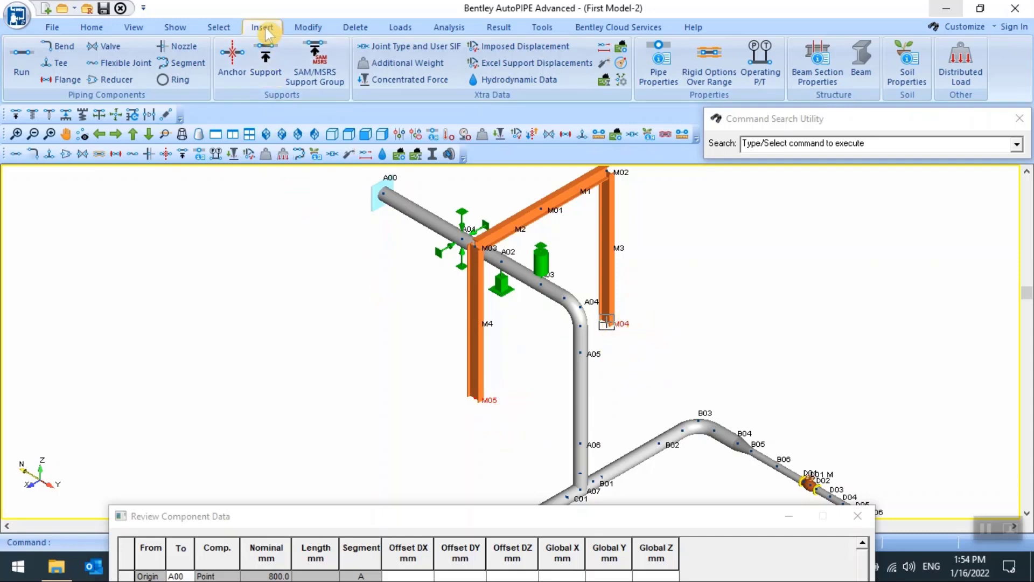
- Insert rigid anchors at column bases M04 and M05 and recentre the frame
left_click(232, 58)
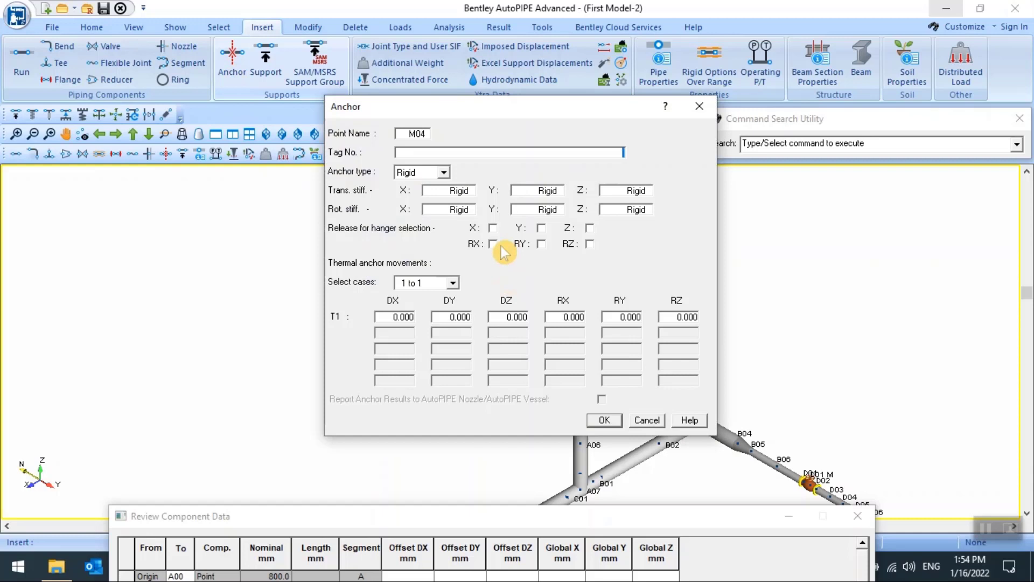
left_click(604, 422)
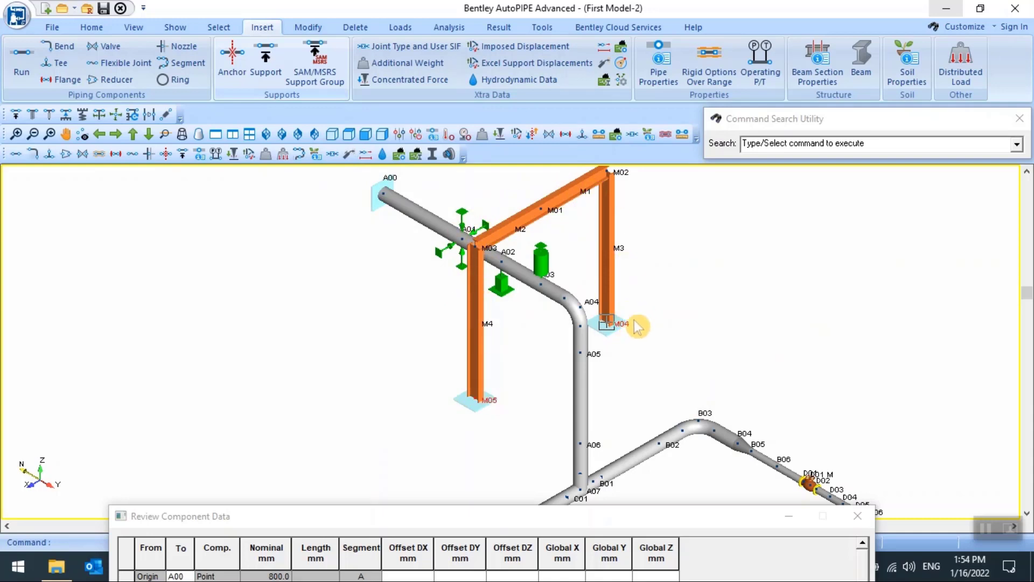
middle_click_drag(743, 296, 686, 302)
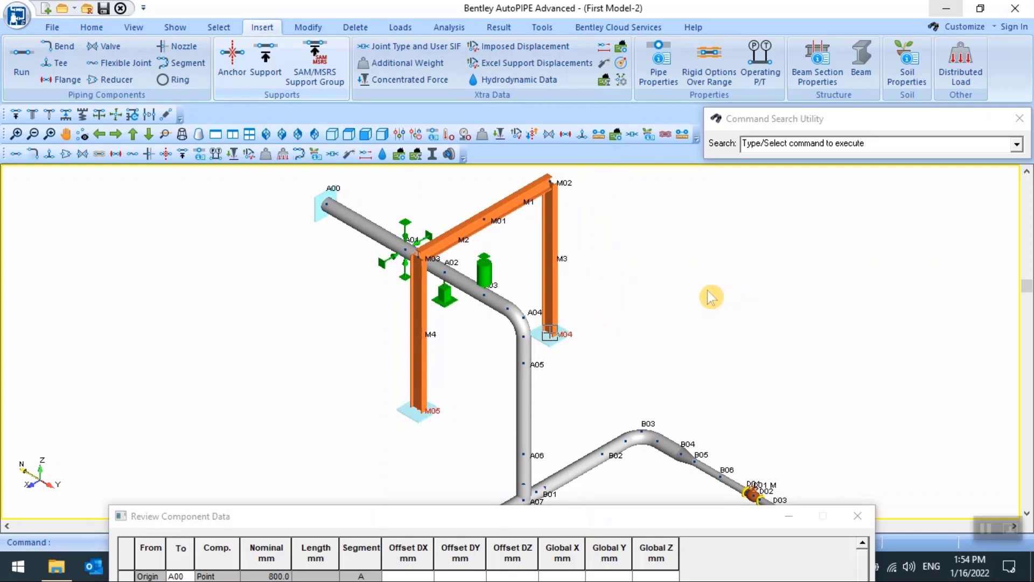